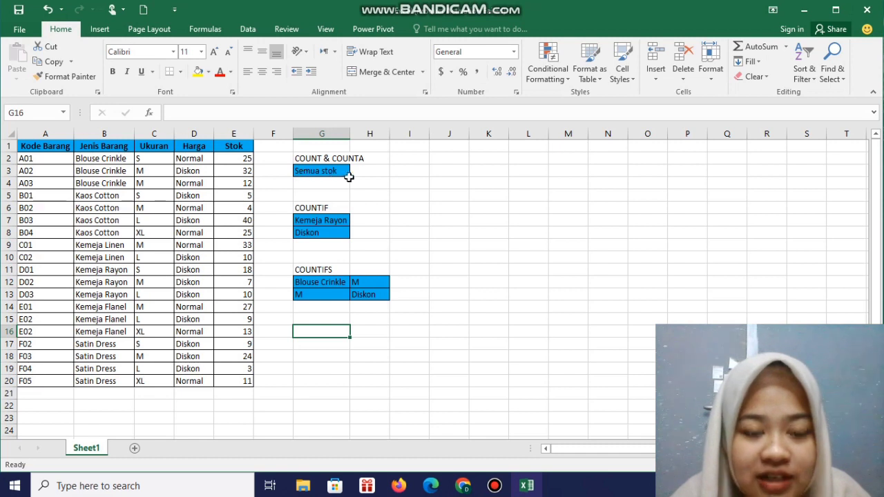
Enter the formula =COUNT(E2:E20) in H3, beside Semua stok, to count the numeric stock entries
double_click(380, 173)
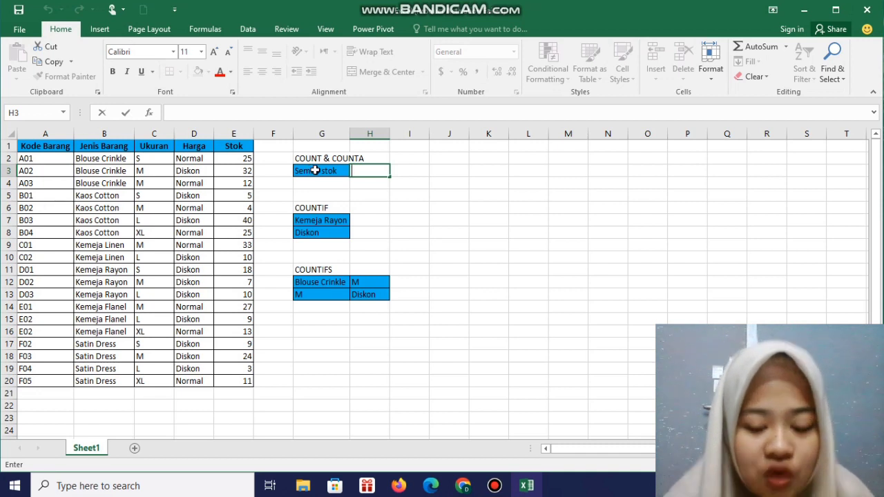
text(=COUNT)
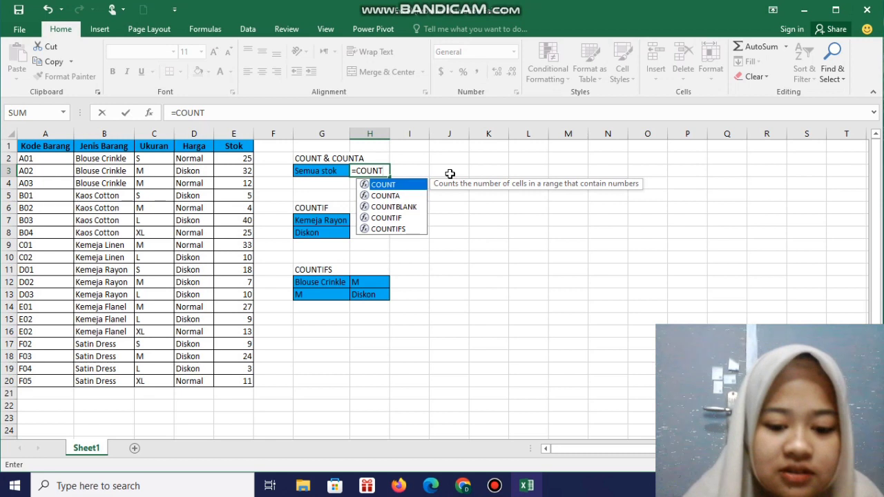
text(()
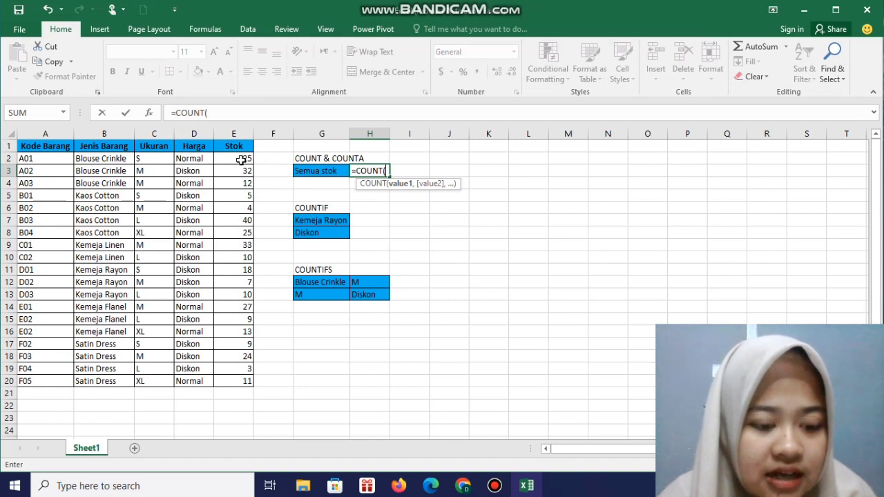
text(E2:)
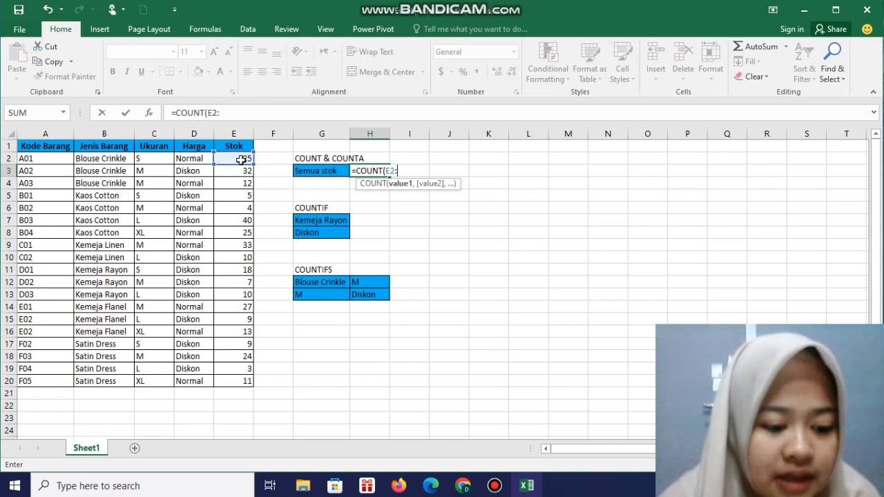
text(E20)
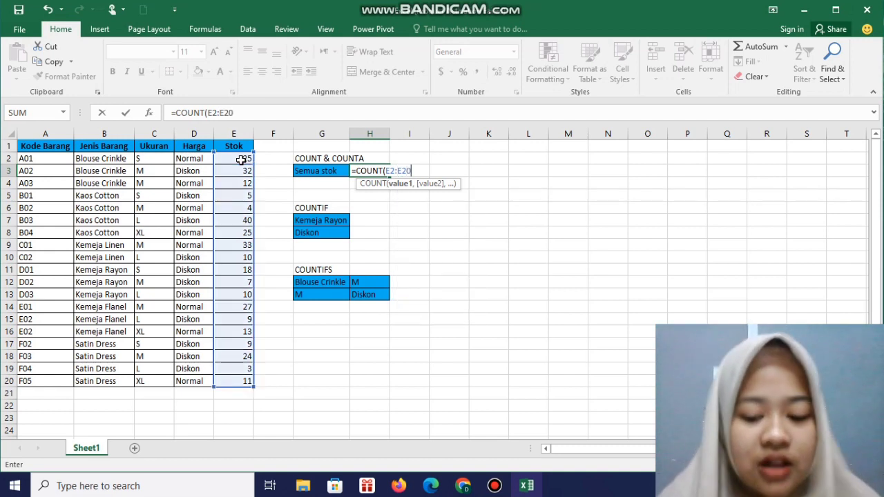
key(Return)
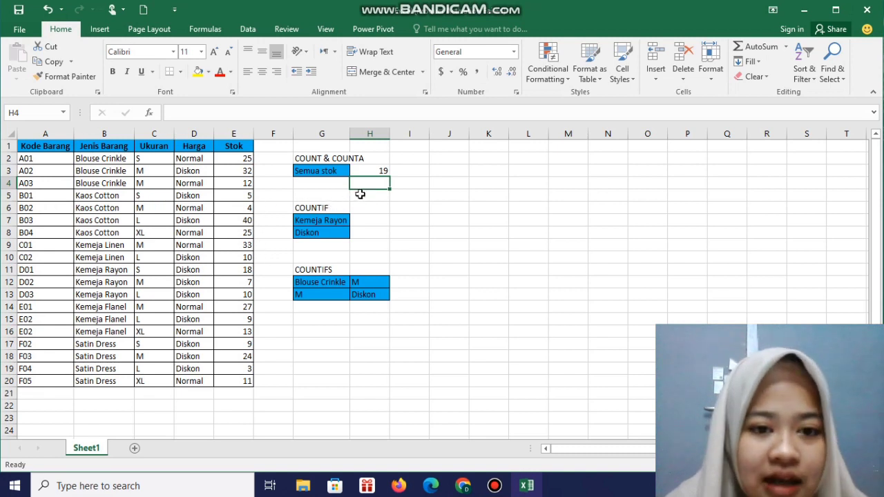
Re-enter the range of the COUNT formula in H3 by selecting the stock cells E2:E20 on the sheet
double_click(376, 170)
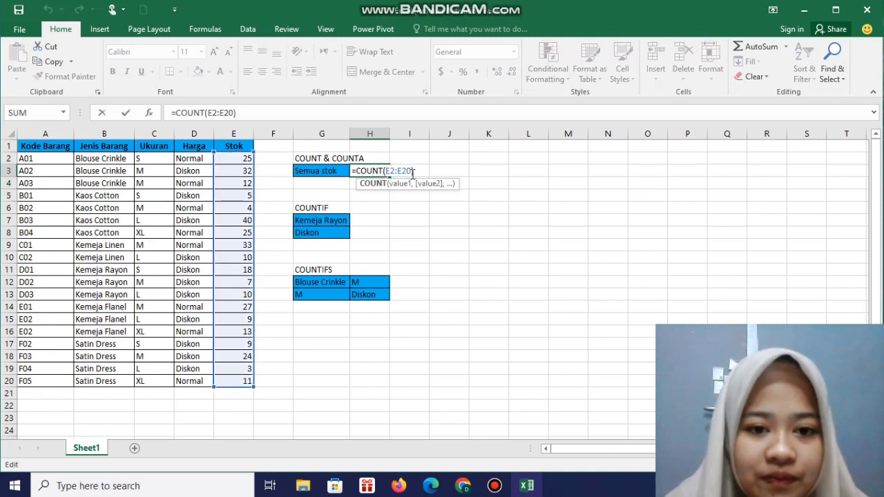
drag(416, 173, 386, 172)
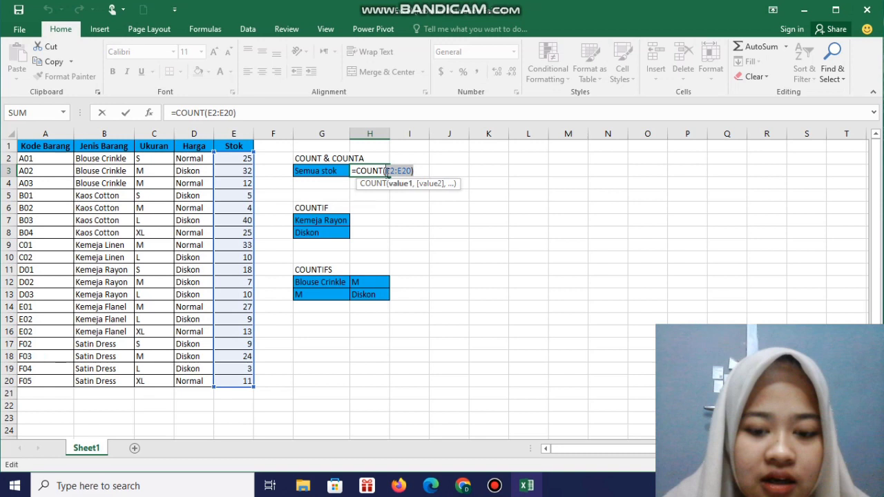
key(BackSpace)
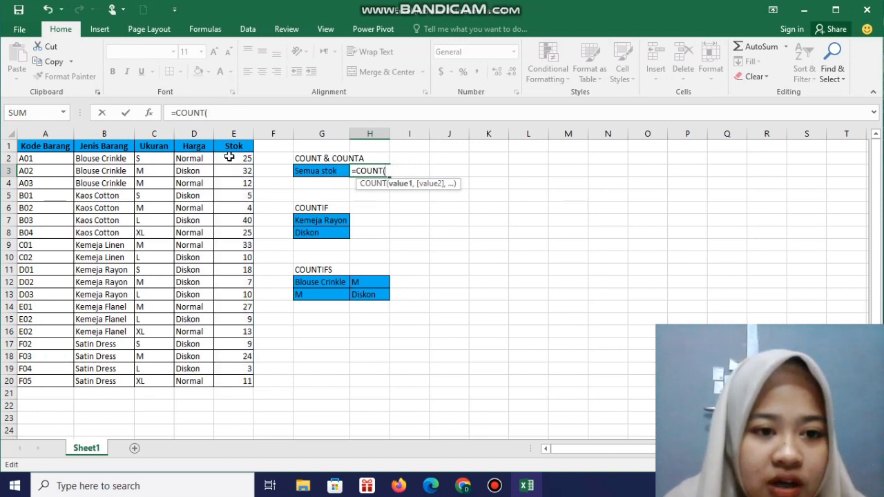
drag(230, 158, 241, 382)
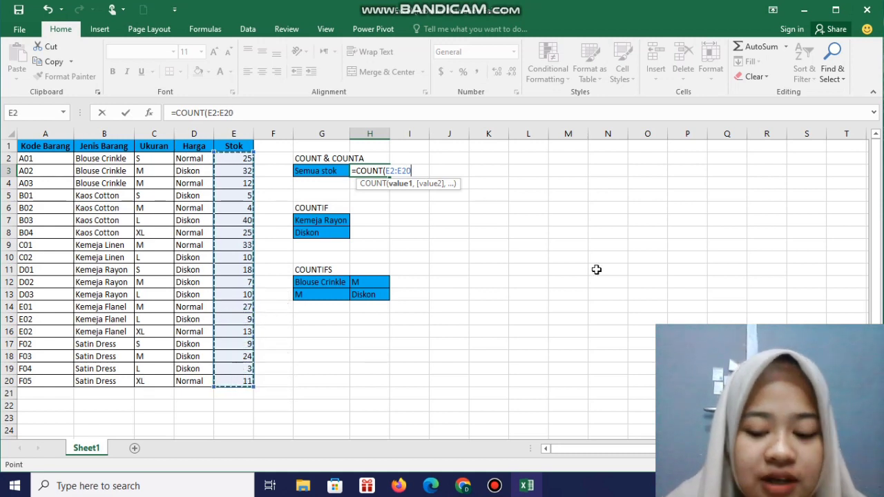
key(Return)
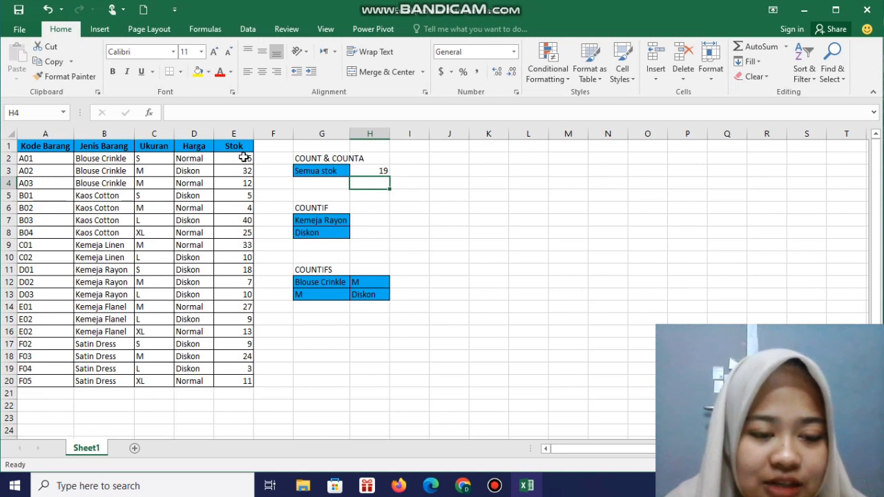
Replace the stock value in E5 with the text LIMA and clear the stock value in E6
click(245, 197)
double_click(250, 196)
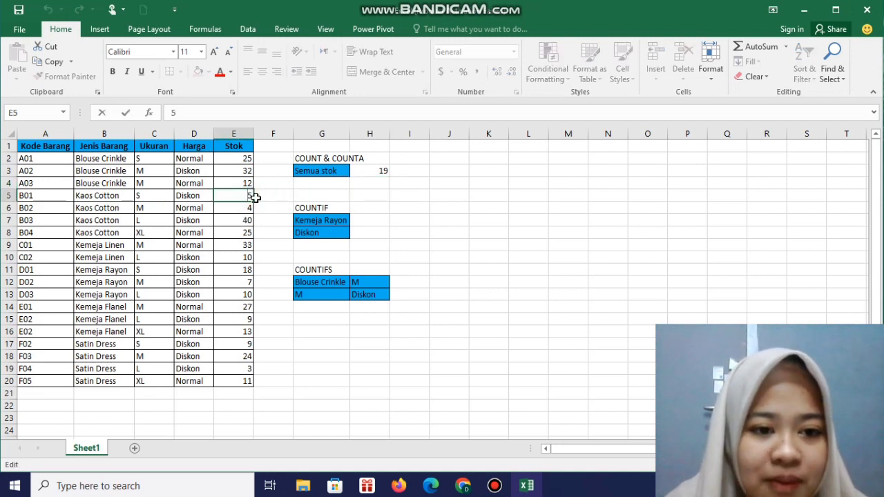
click(254, 196)
text(LIMA)
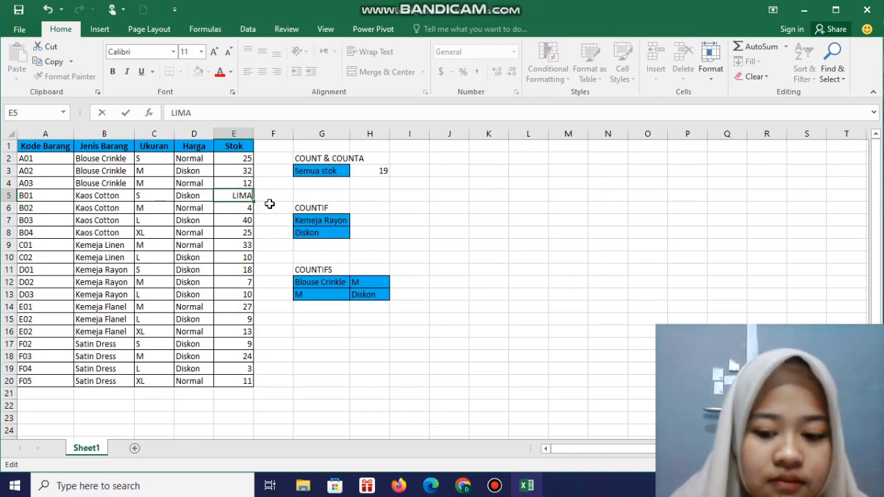
key(Return)
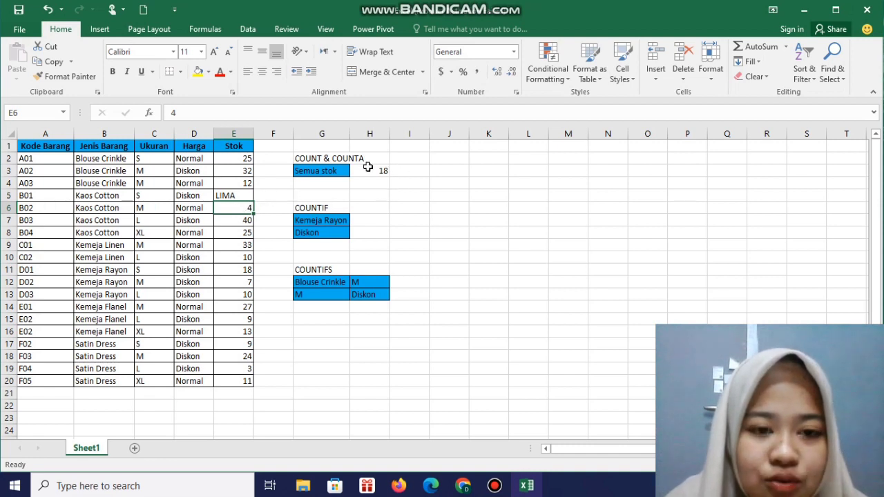
double_click(244, 207)
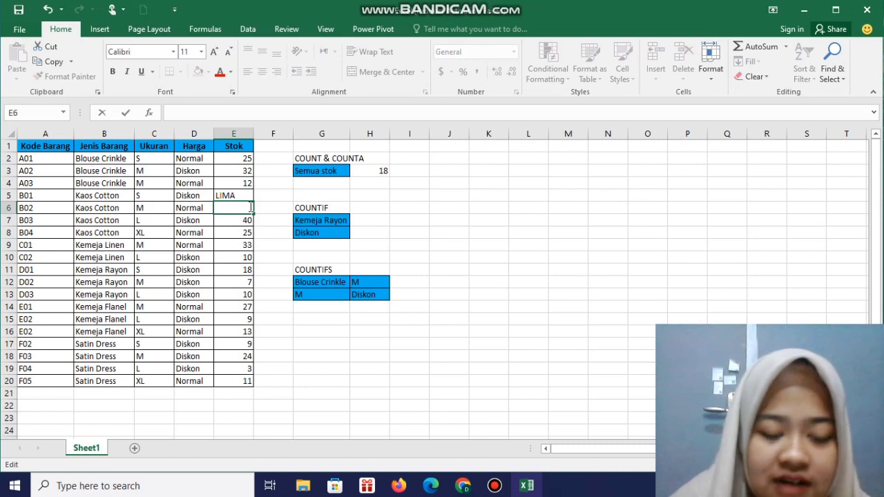
click(266, 207)
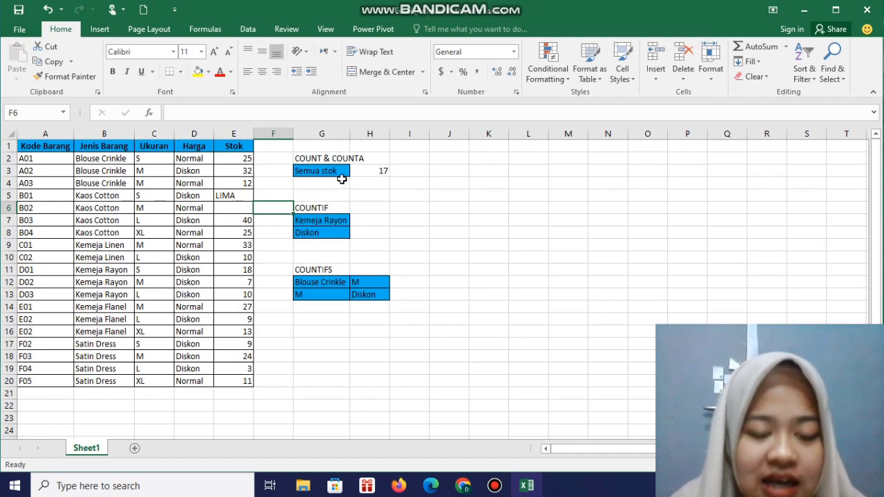
Change the function in the H3 formula to COUNTA
click(363, 173)
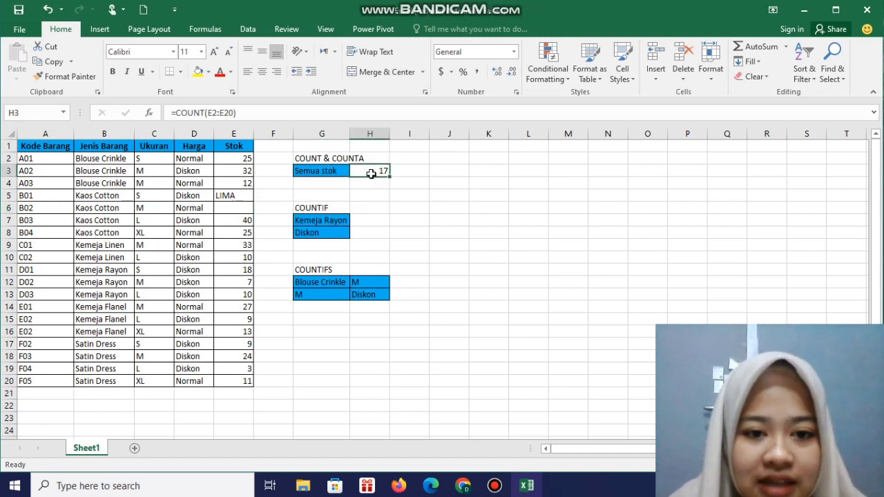
double_click(383, 169)
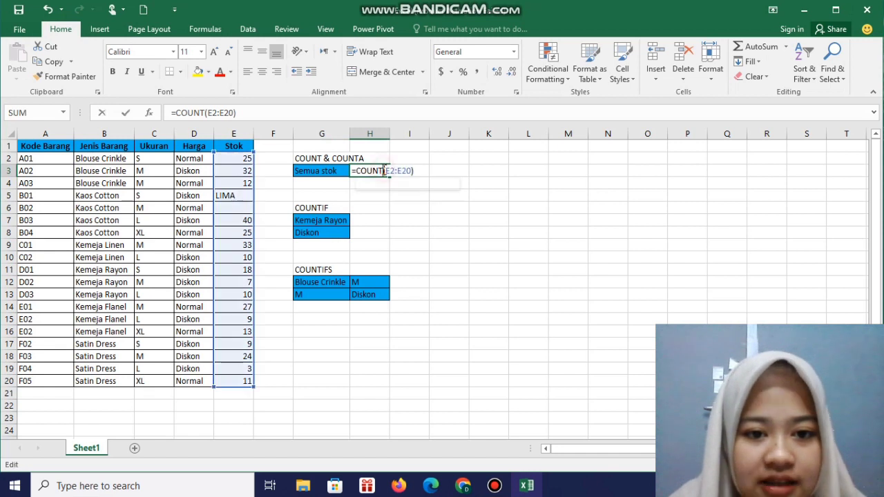
text(a)
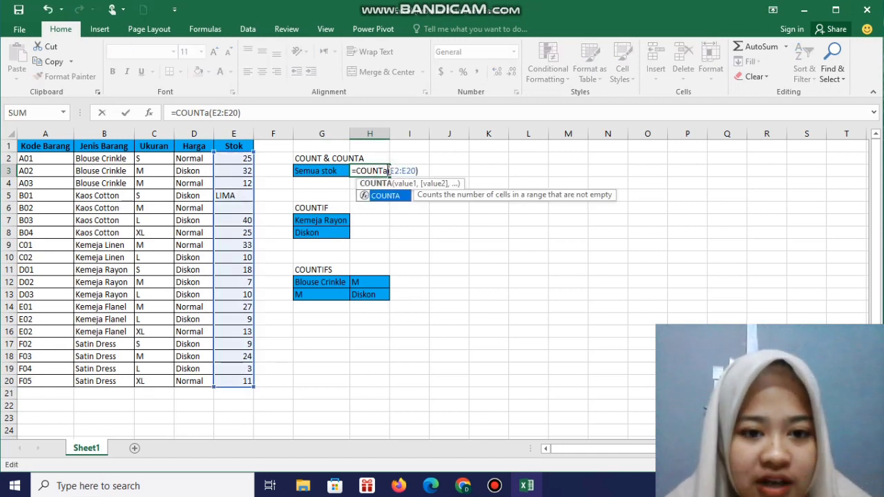
key(BackSpace)
text(A)
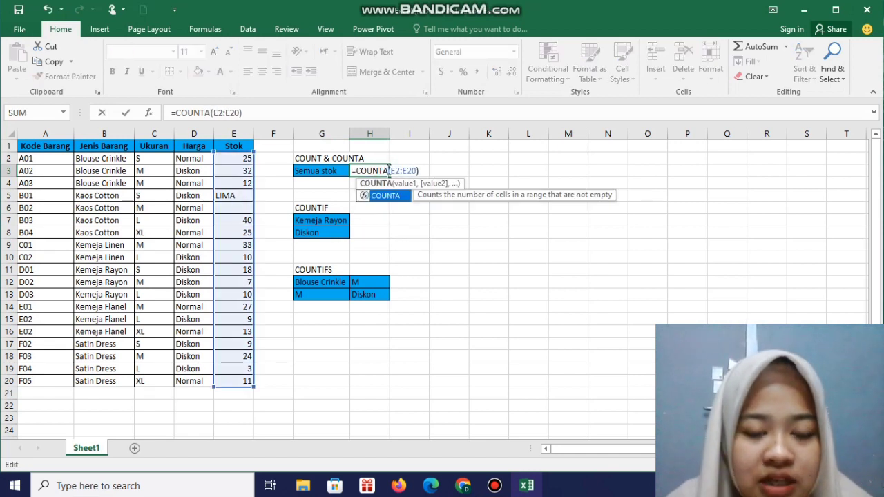
Replace the range of the COUNTA formula in H3 with the Jenis Barang cells B2:B20
click(422, 171)
key(BackSpace)
key(BackSpace)
key(BackSpace)
key(BackSpace)
key(BackSpace)
key(BackSpace)
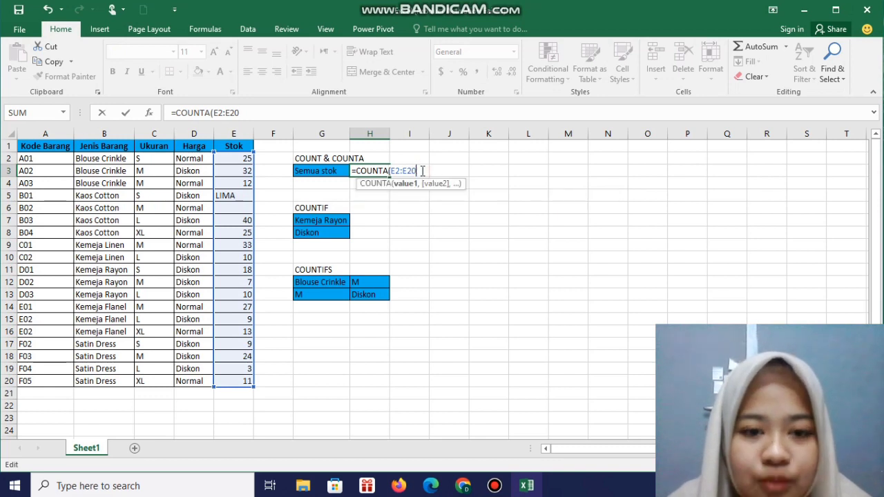
key(BackSpace)
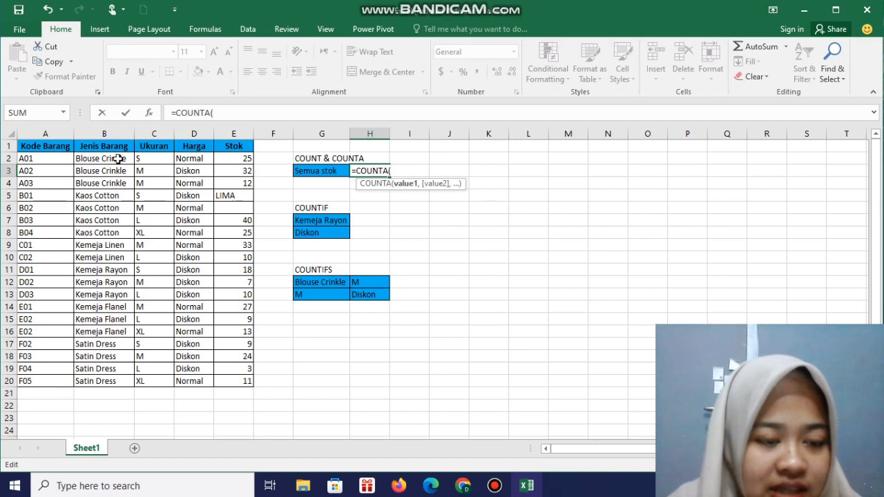
drag(118, 159, 113, 382)
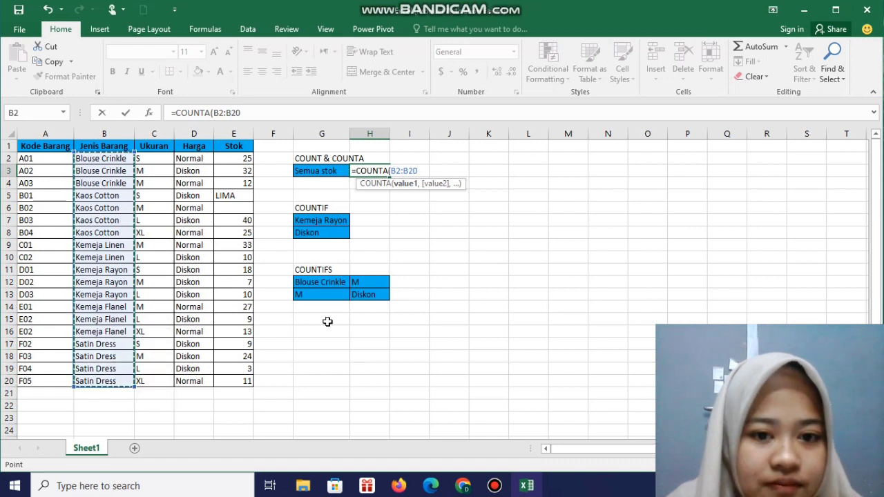
key(Return)
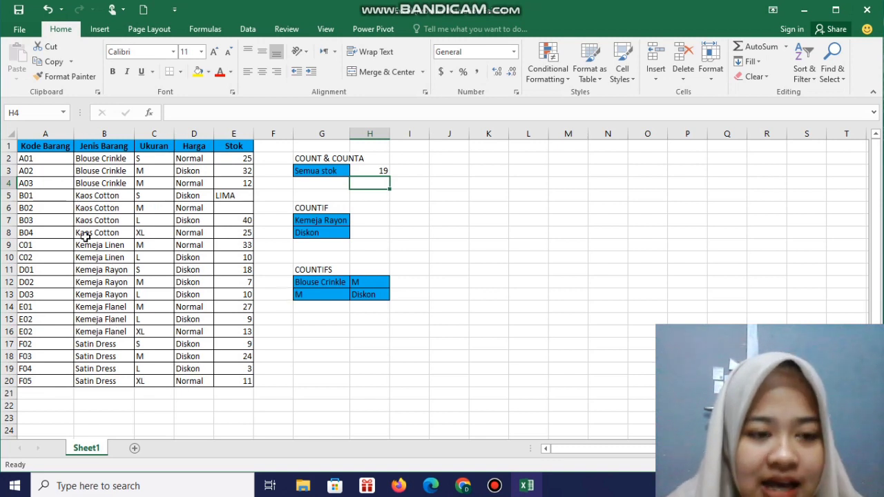
Replace the Jenis Barang entry in B5 with the number 9
double_click(97, 197)
drag(119, 196, 72, 197)
text(LIMA)
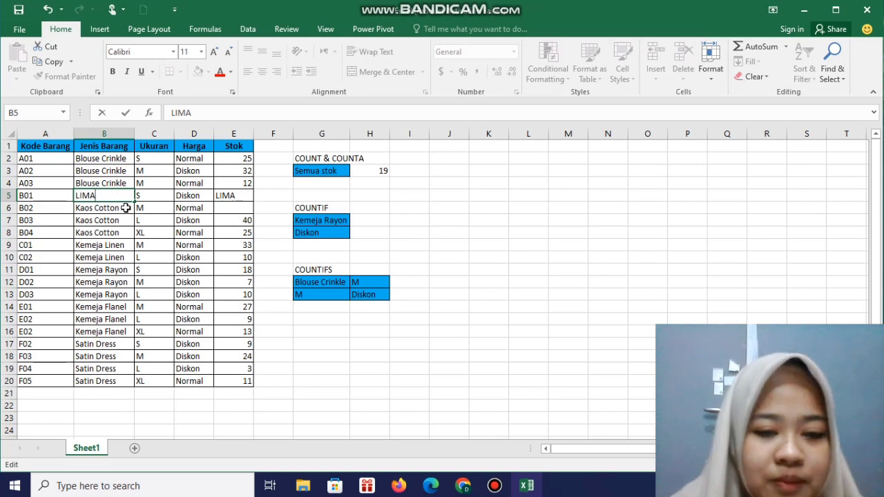
key(BackSpace)
key(BackSpace)
key(BackSpace)
key(BackSpace)
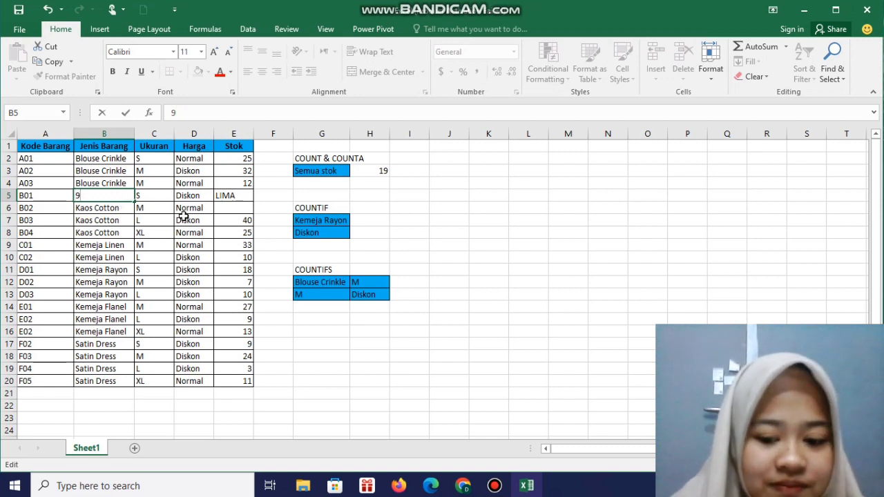
key(Return)
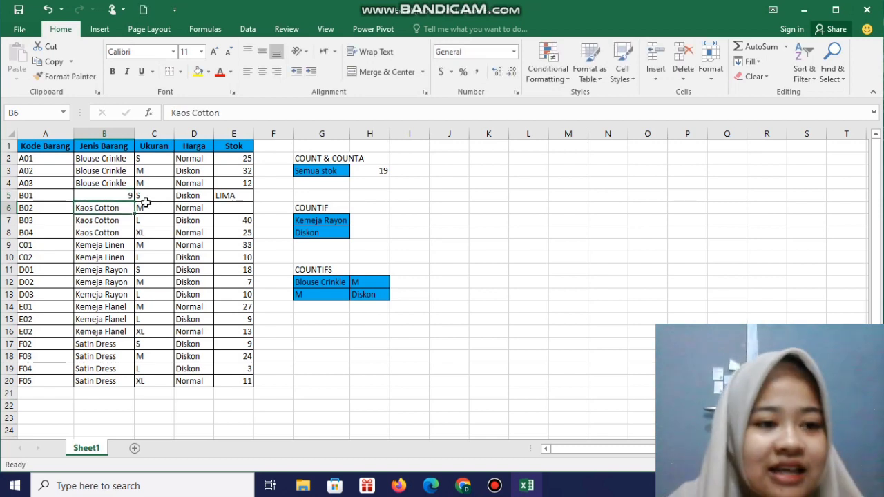
Clear the Jenis Barang entry in B6 to test how COUNTA treats a blank cell
click(124, 197)
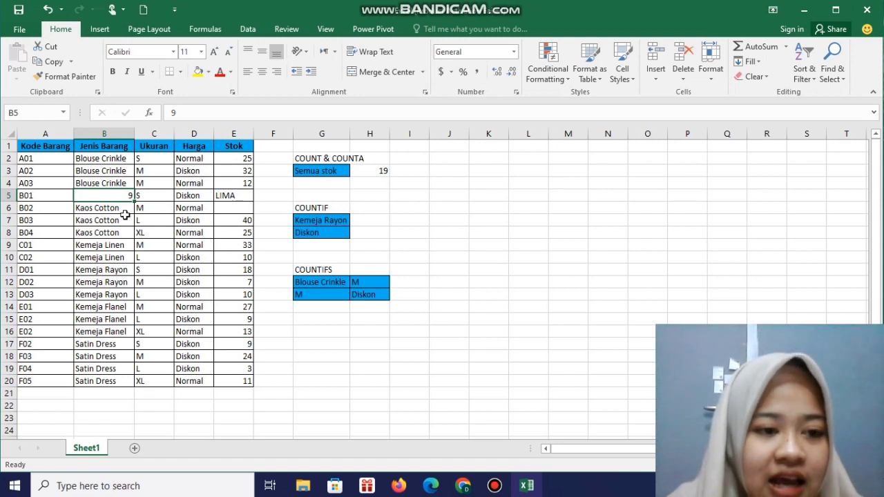
key(ctrl+Down)
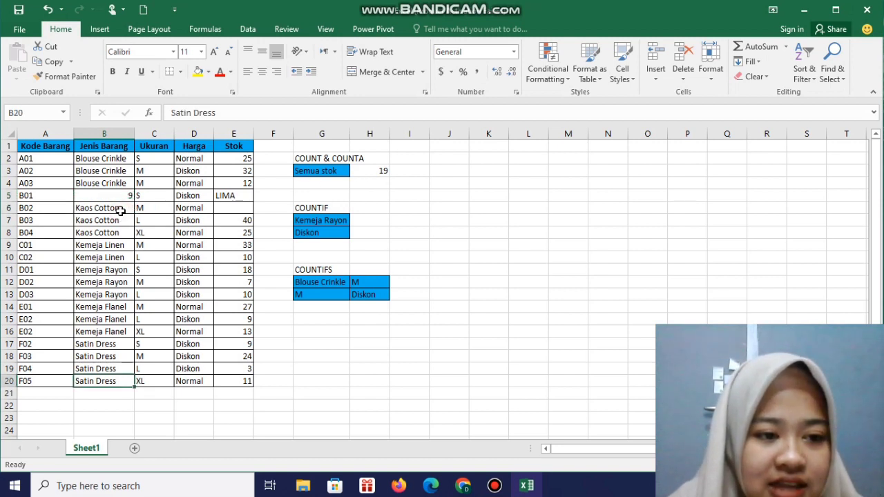
double_click(113, 208)
drag(119, 209, 74, 210)
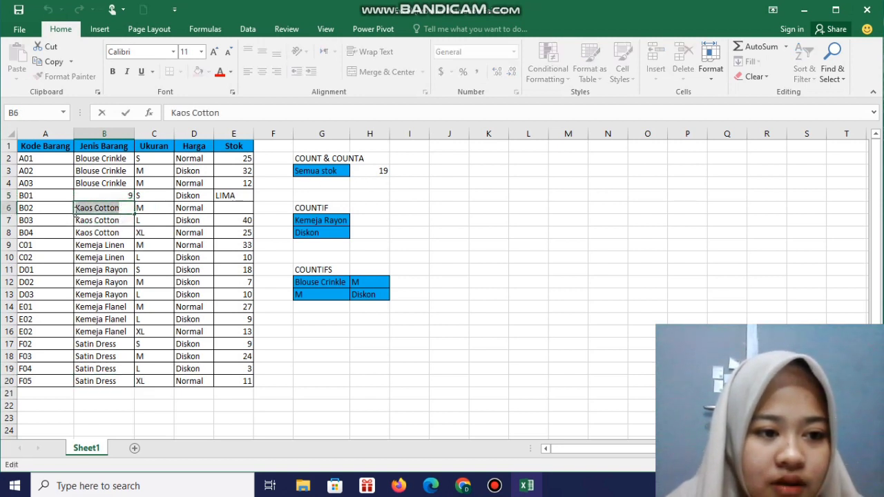
key(BackSpace)
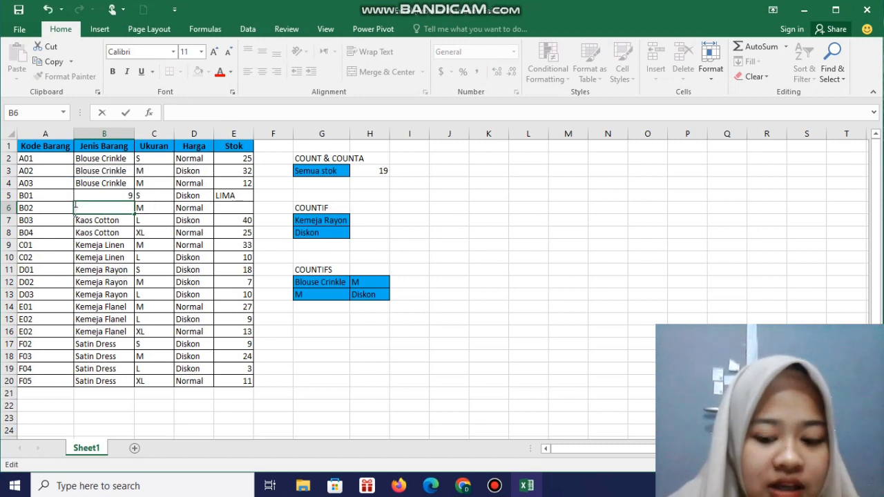
key(Return)
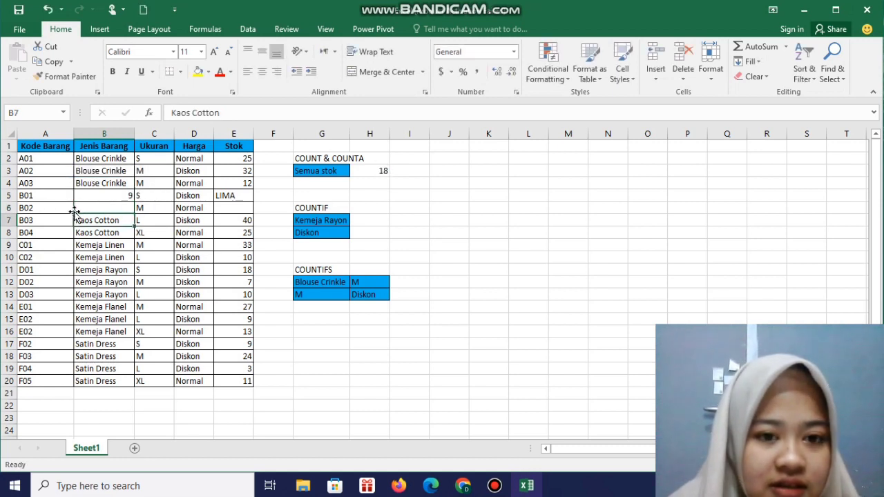
click(87, 208)
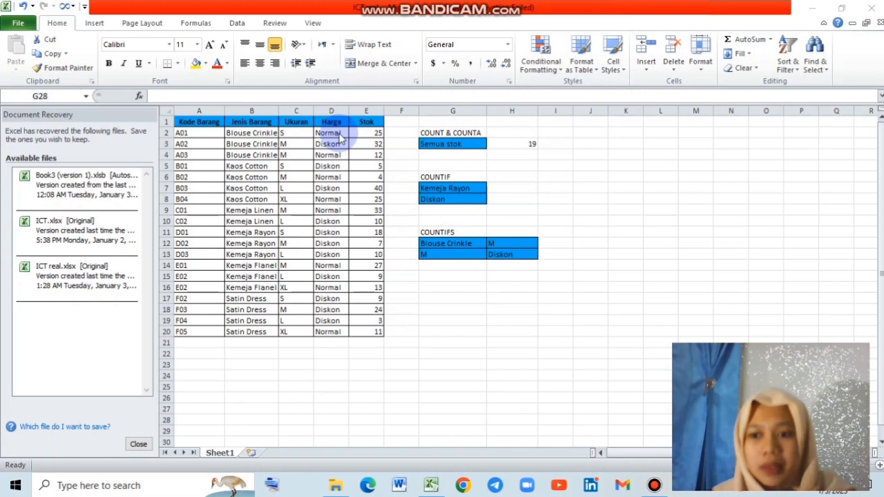
Start a COUNTIF formula in H7, beside the Kemeja Rayon label
click(495, 189)
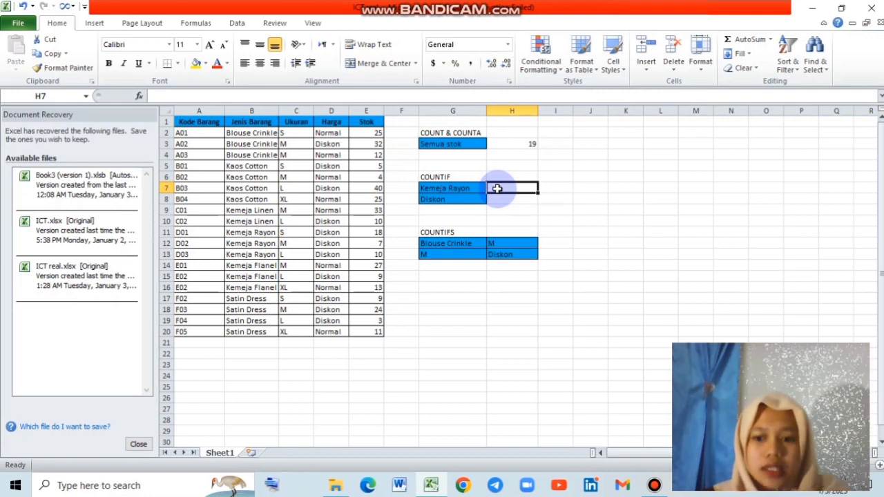
text(=cont)
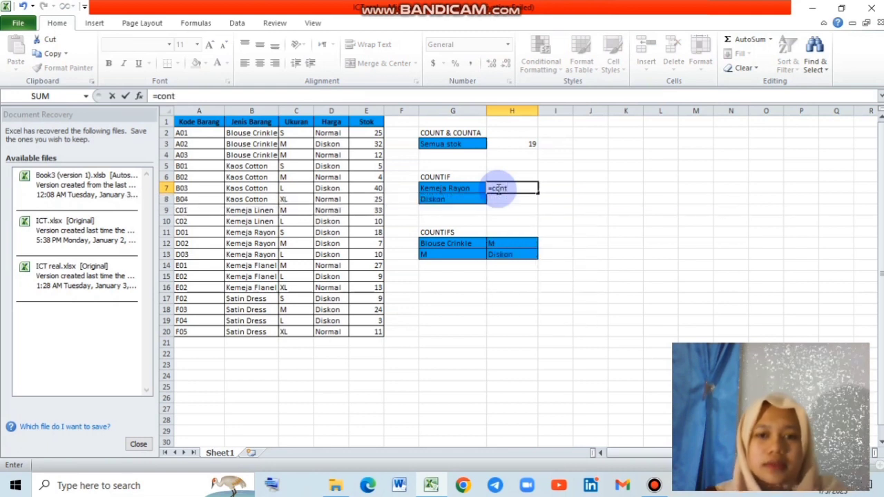
key(BackSpace)
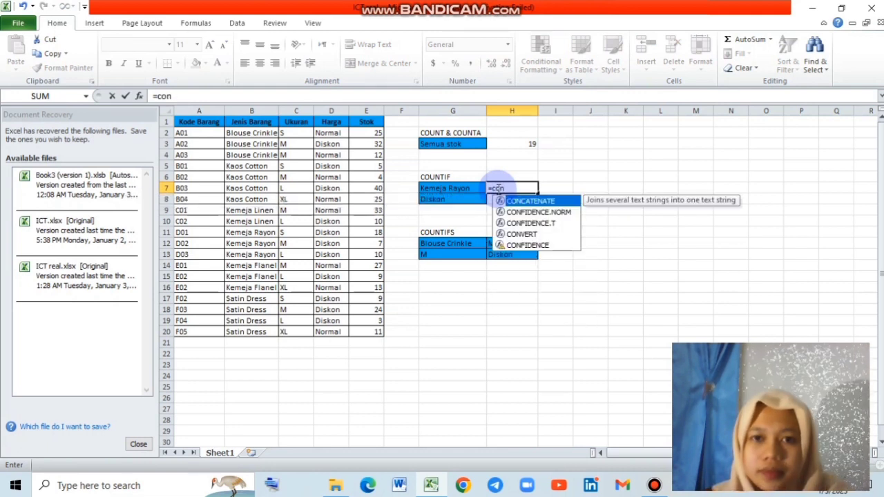
key(BackSpace)
text(untif)
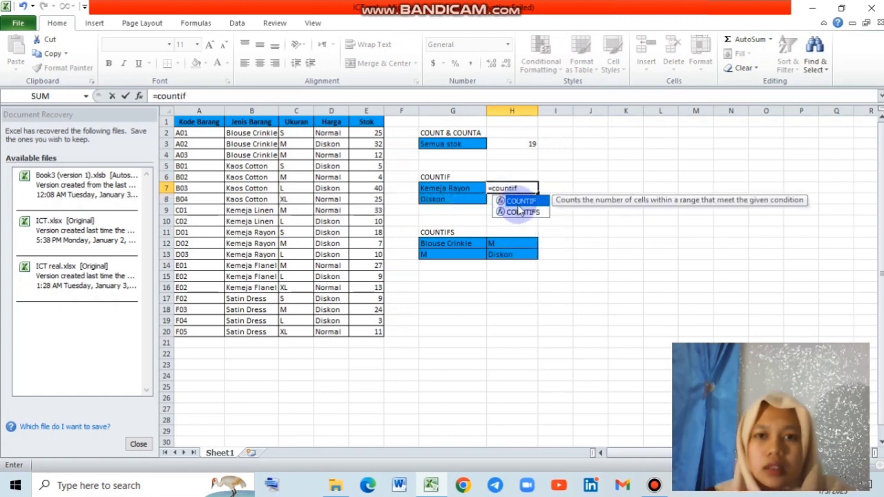
double_click(518, 201)
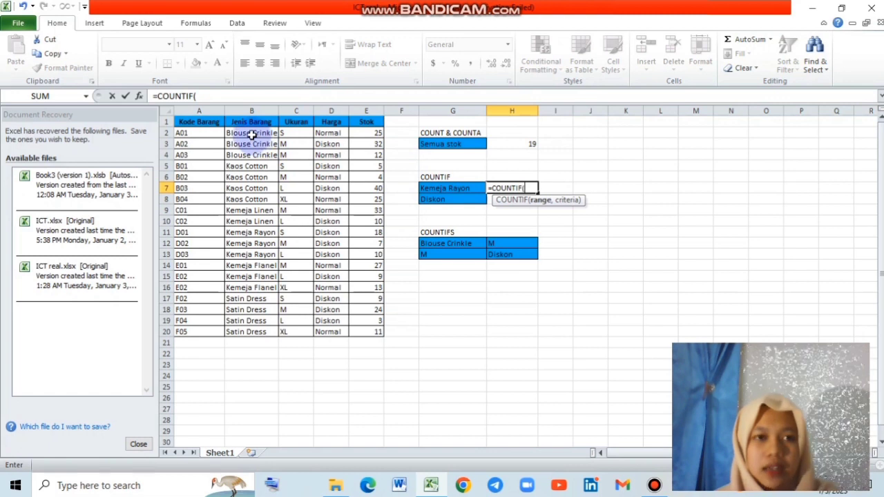
Complete the H7 COUNTIF formula with the Jenis Barang range B2:B20 and the Kemeja Rayon cell G7 as criterion
click(251, 155)
click(252, 254)
click(251, 166)
click(260, 143)
key(BackSpace)
key(BackSpace)
drag(258, 132, 251, 333)
text(,)
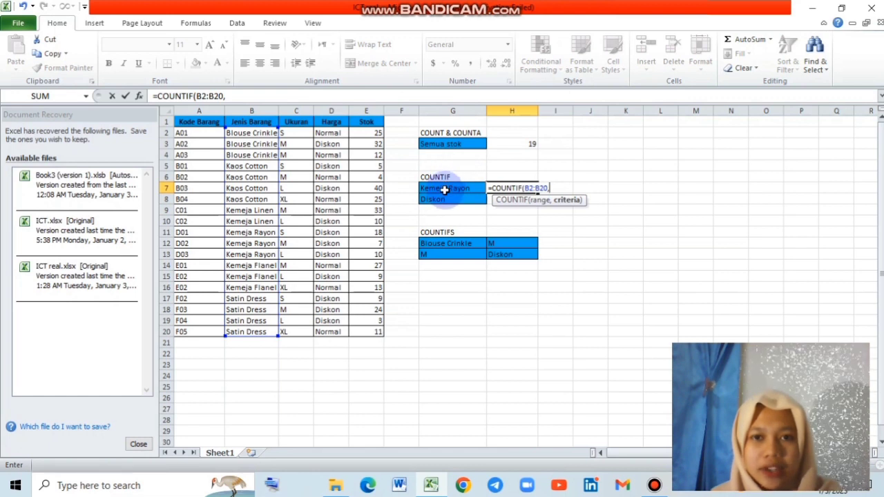
click(446, 191)
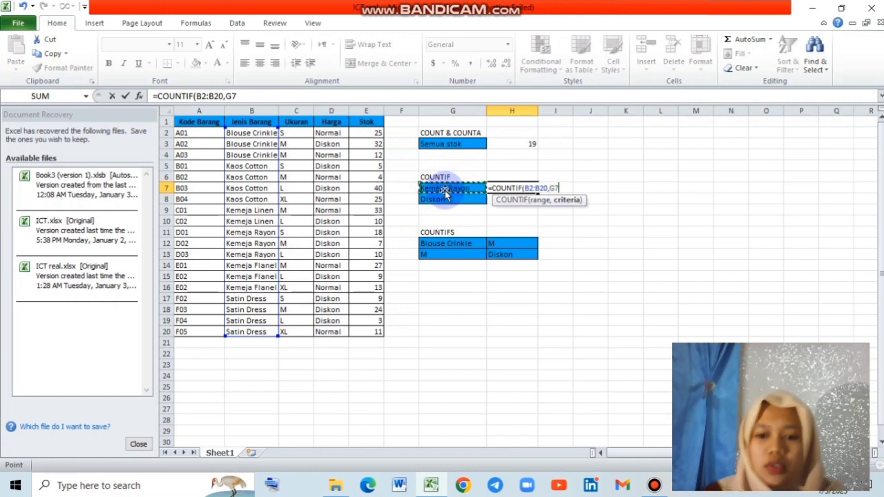
text())
key(Return)
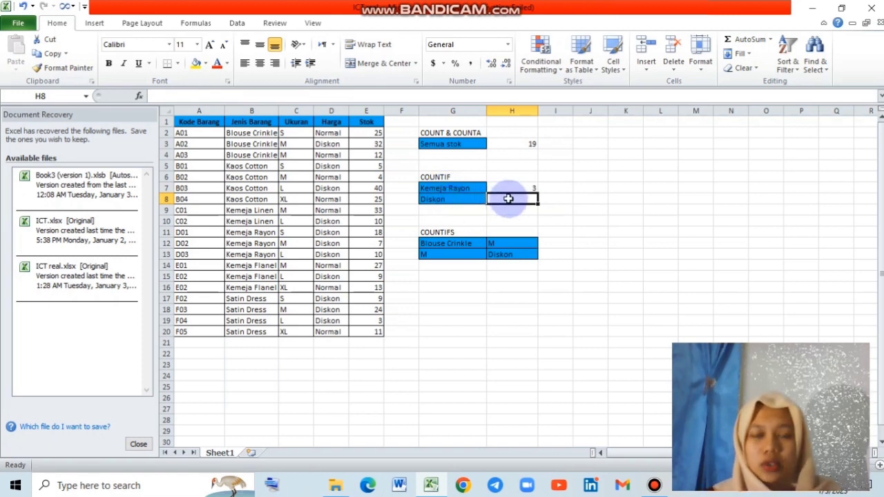
Enter a COUNTIF formula in H8 that counts the Harga cells D2:D20 matching Diskon in G8
text(=)
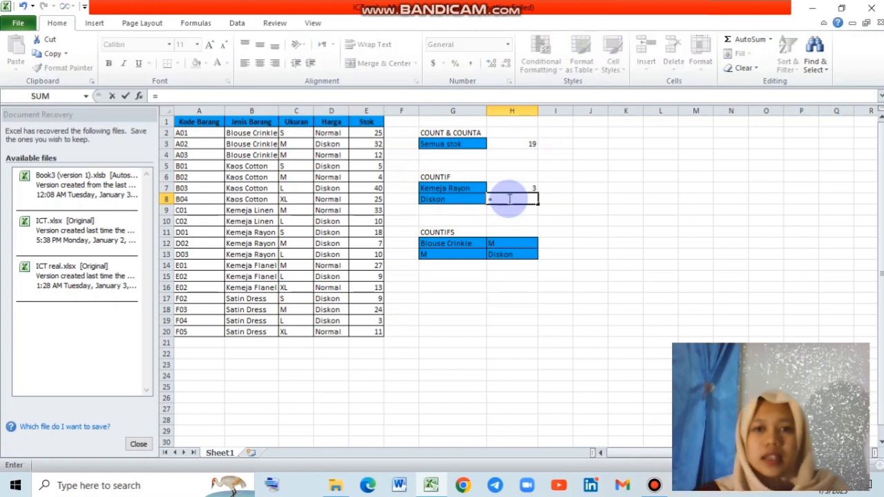
text(countif)
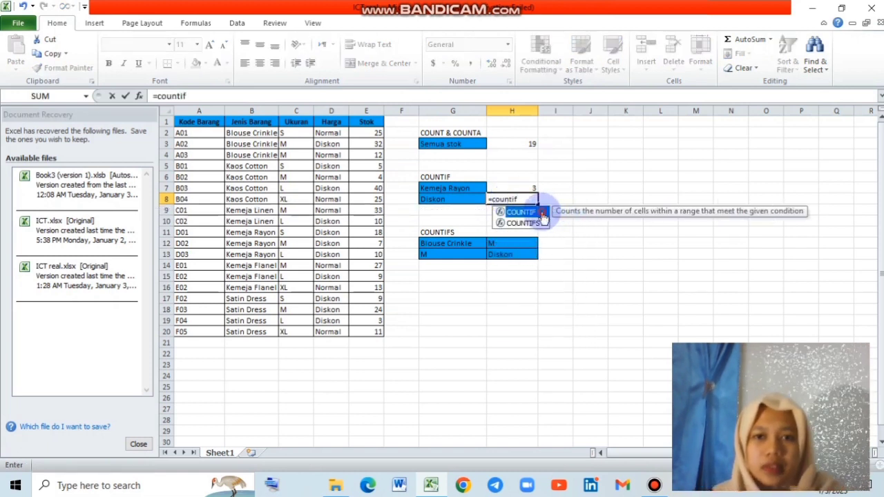
double_click(545, 213)
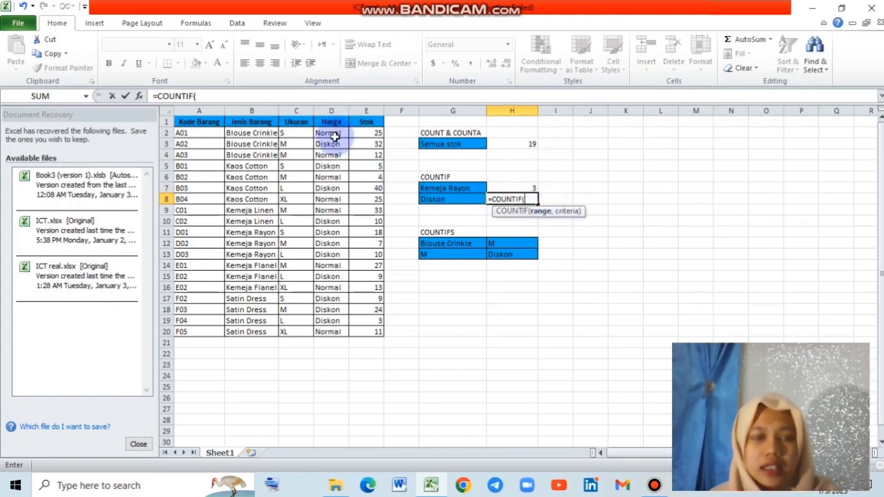
drag(334, 134, 336, 332)
text(,)
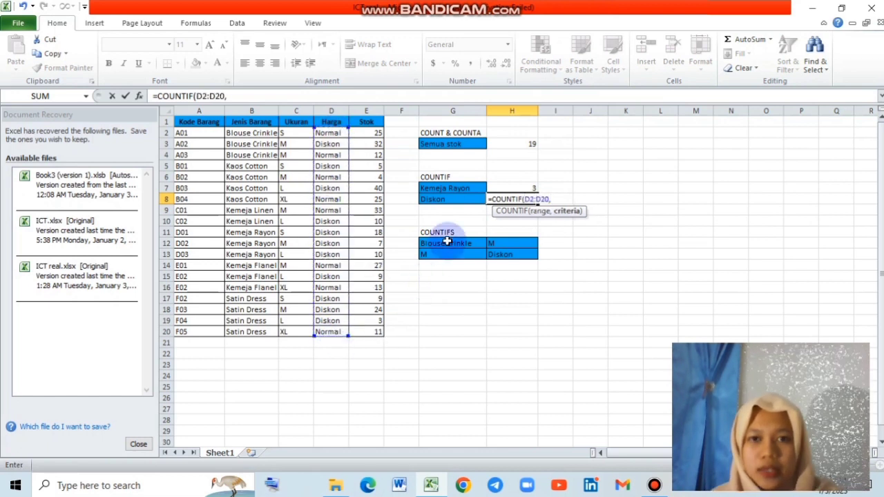
click(457, 199)
text())
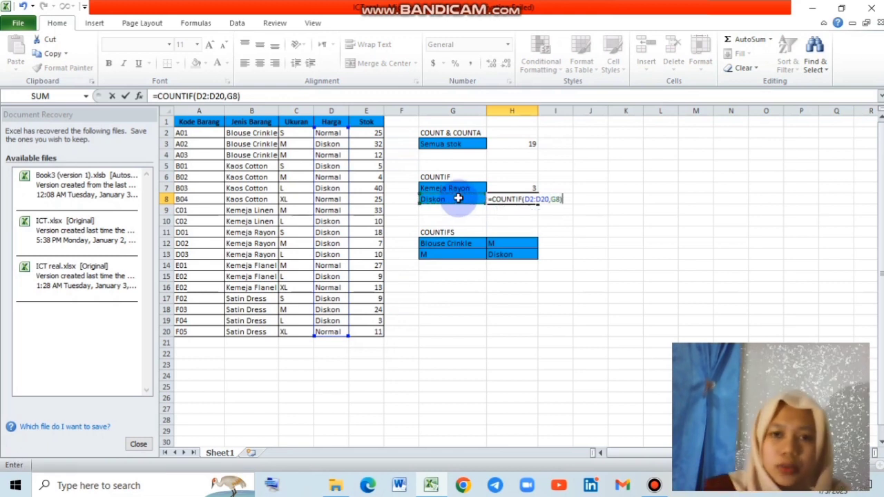
key(Return)
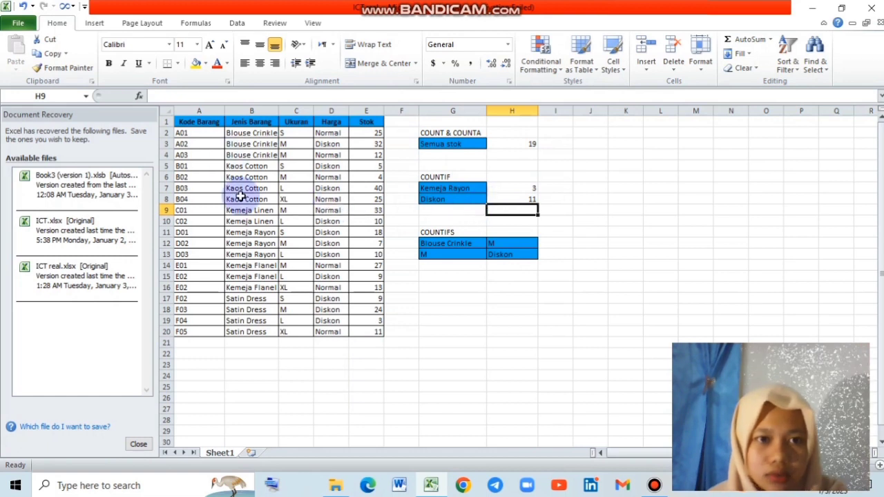
click(249, 243)
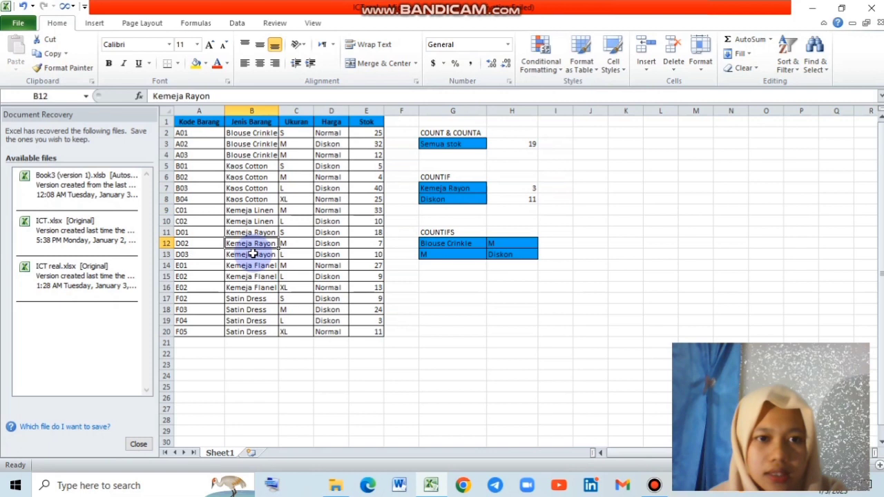
click(253, 254)
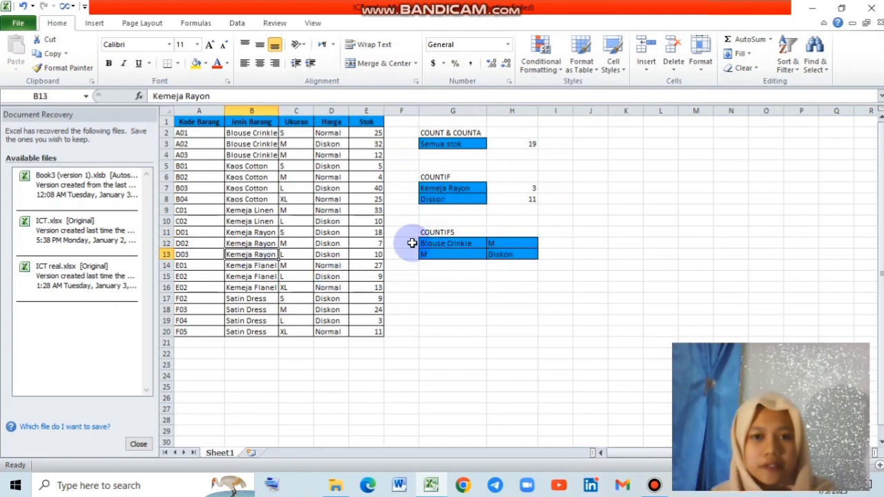
Start a COUNTIFS formula in I12, beside the Blouse Crinkle and M criteria, dismissing the low-battery notice
click(549, 244)
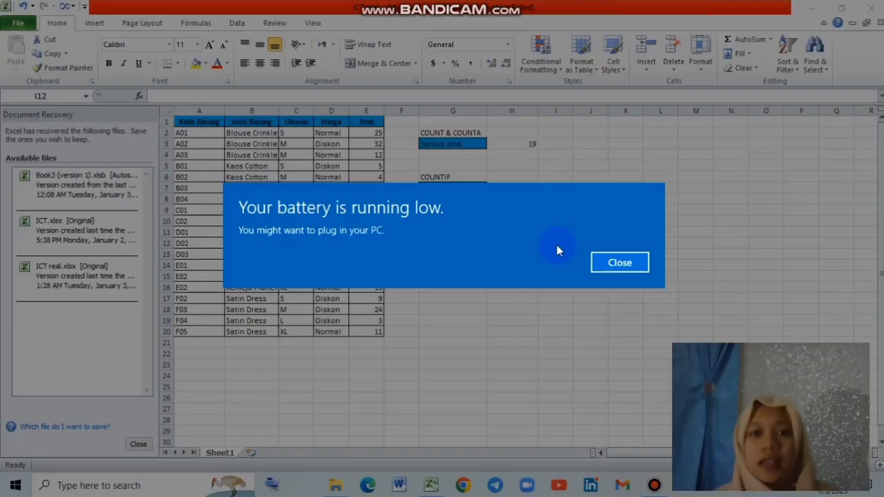
click(638, 263)
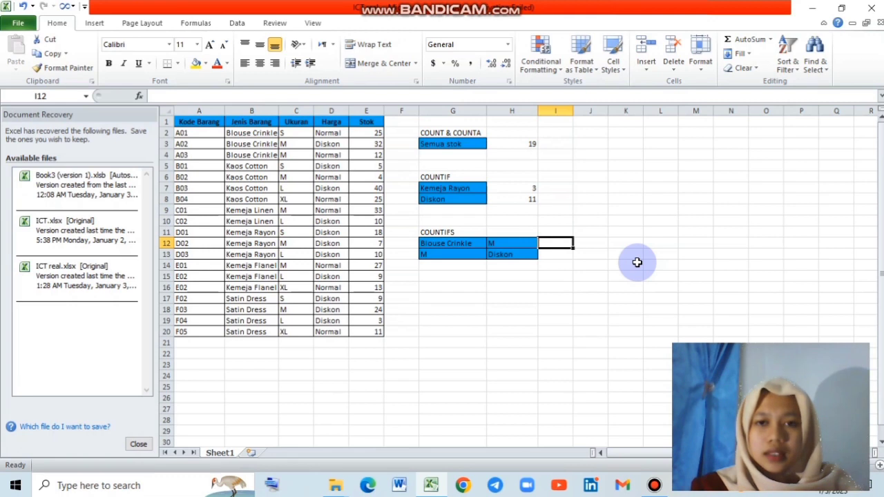
text(=con)
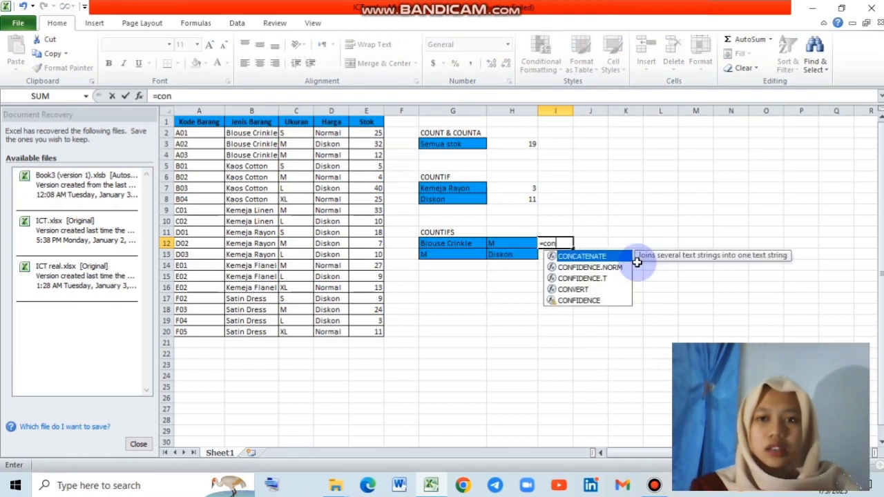
key(BackSpace)
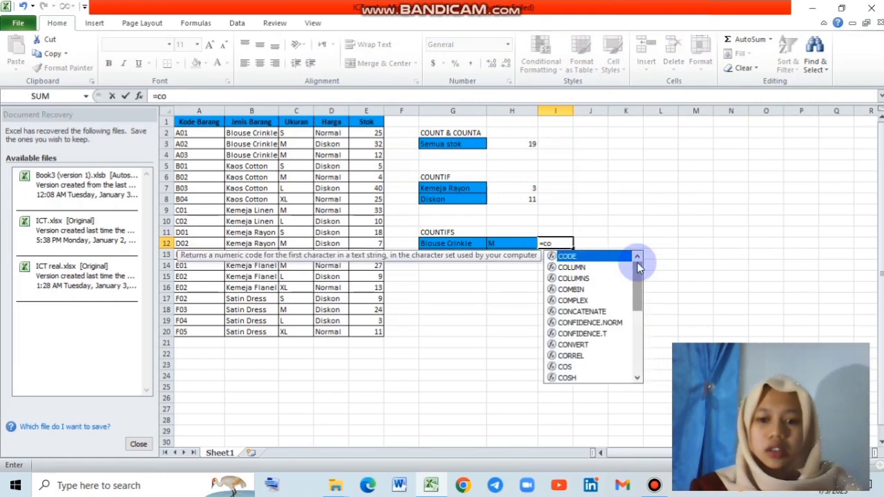
text(untifs)
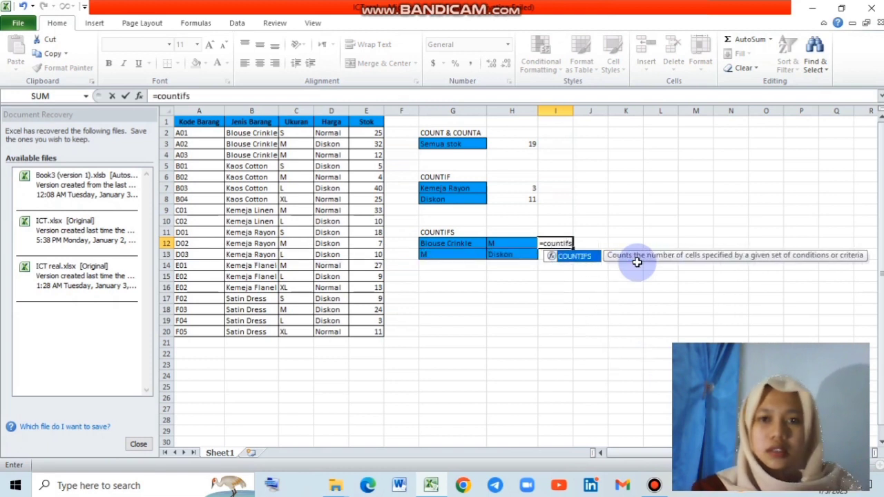
double_click(589, 260)
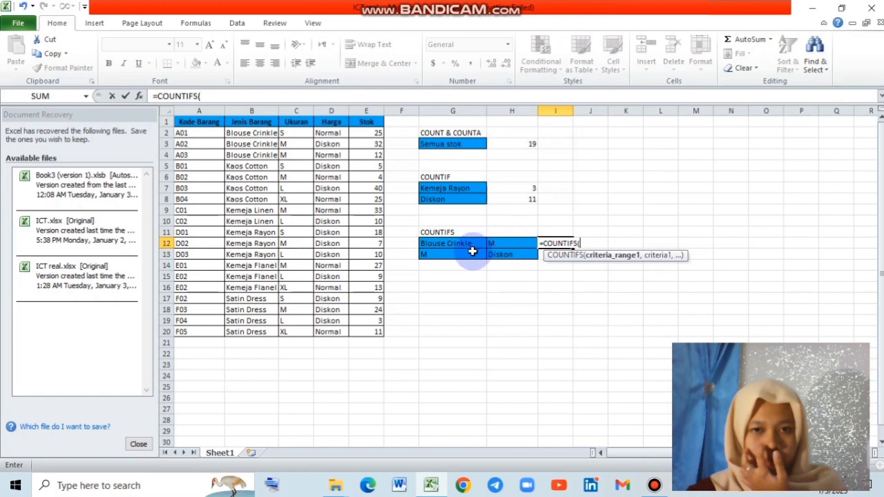
Complete the I12 COUNTIFS formula by matching B2:B20 to Blouse Crinkle in G12 and C2:C20 to M in H12
drag(255, 133, 247, 331)
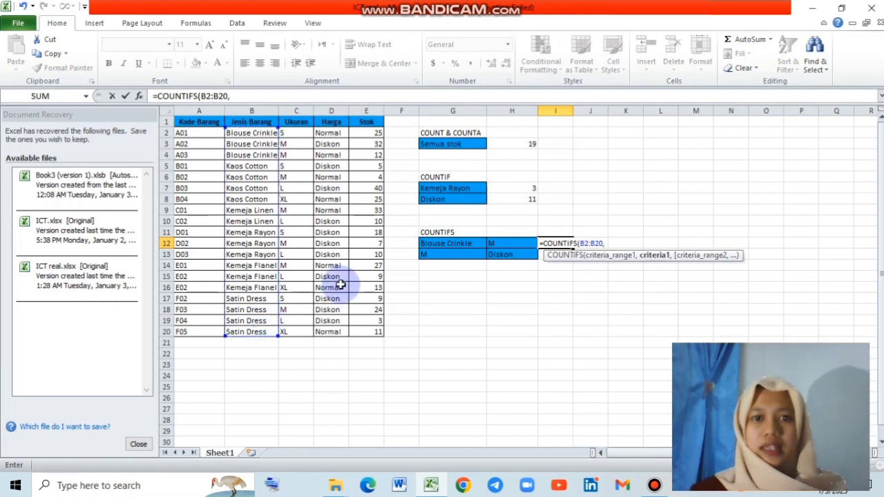
click(452, 244)
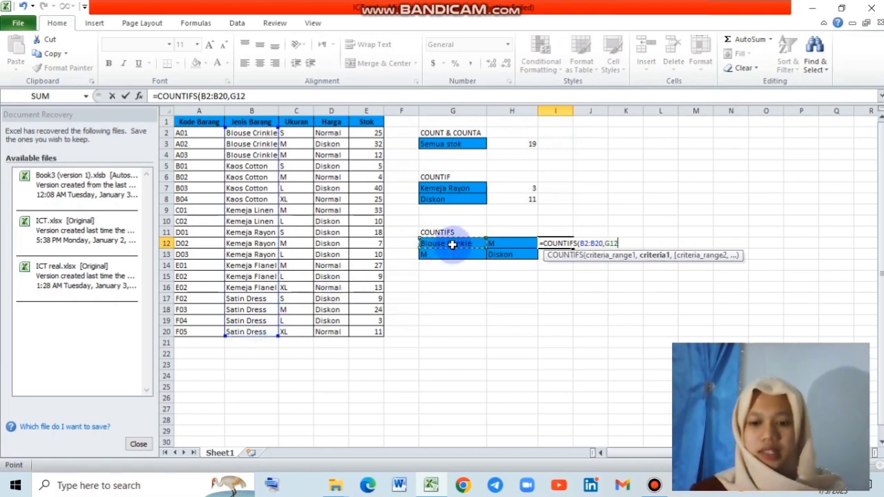
text(,)
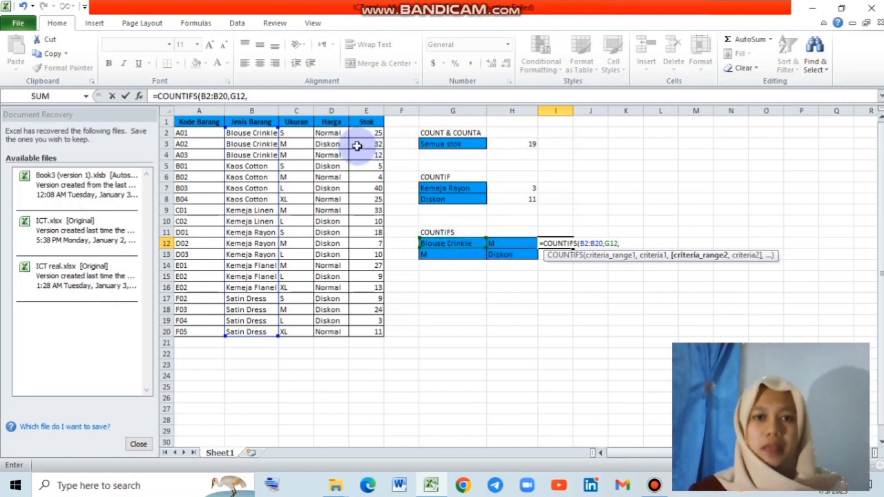
drag(303, 132, 302, 331)
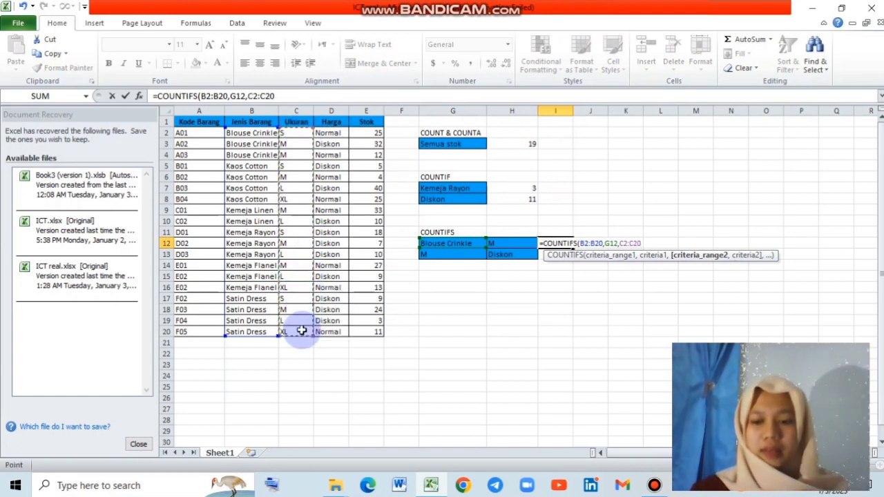
text(,)
click(501, 243)
text())
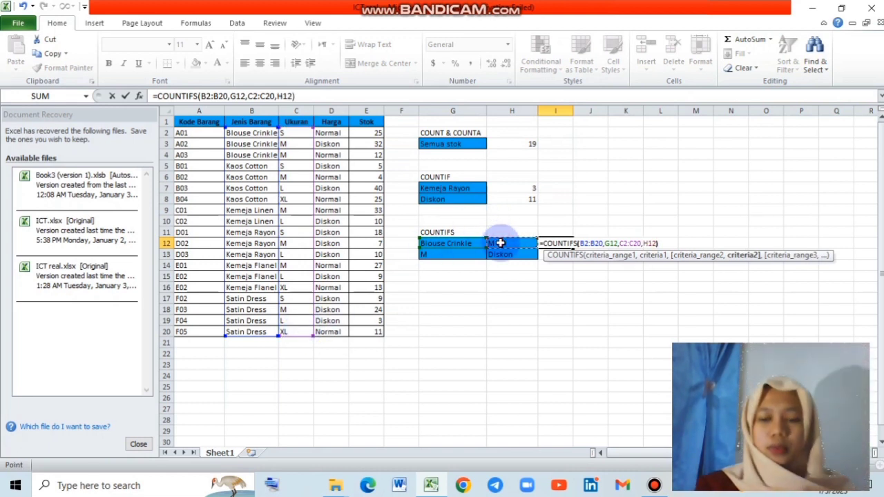
key(Return)
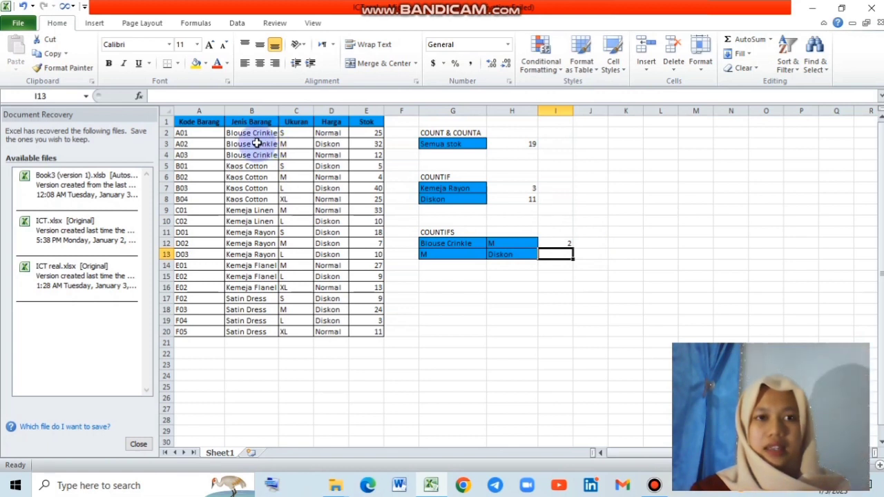
click(286, 144)
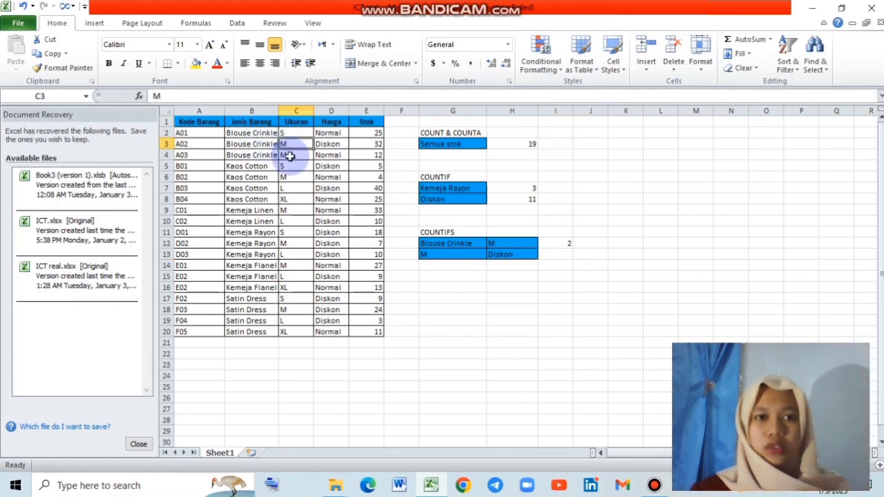
click(289, 155)
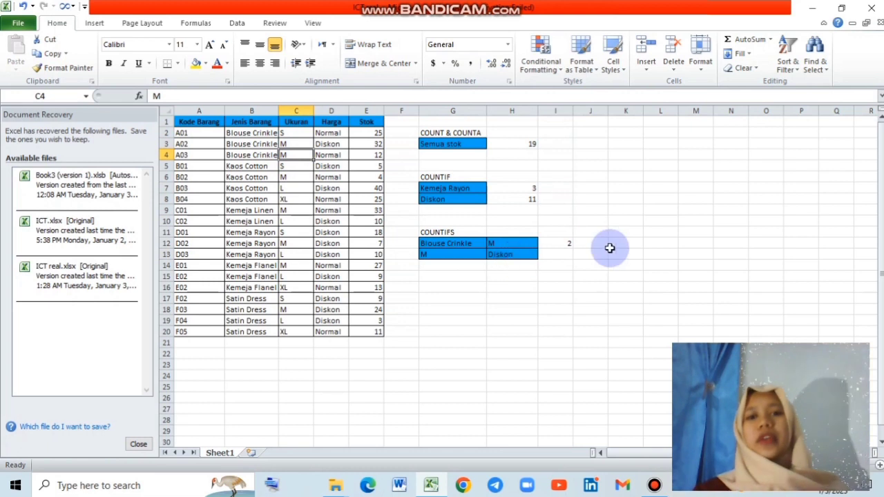
Start a COUNTIFS formula in I13 that matches the Ukuran range C2:C20 to the M criterion in G13
click(561, 257)
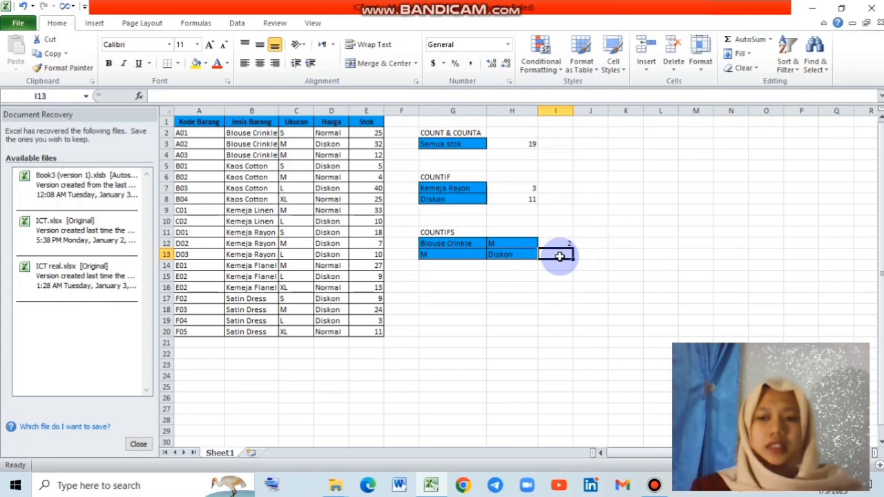
text(=)
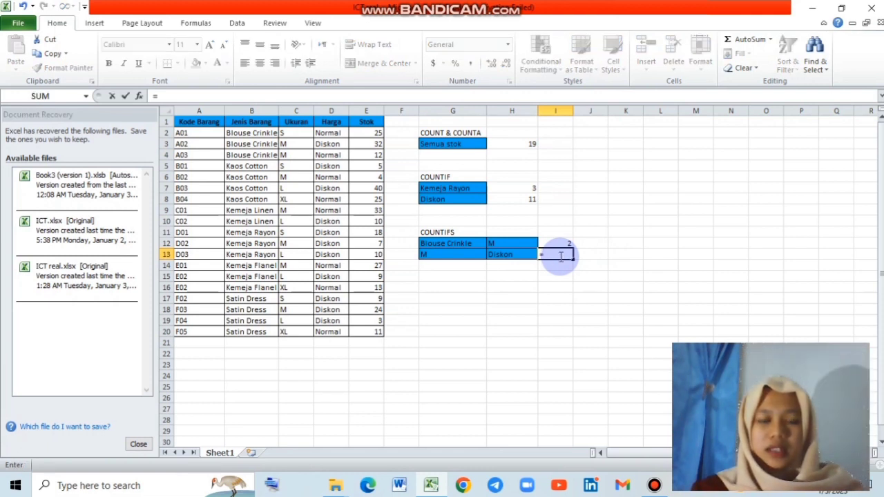
text(countif)
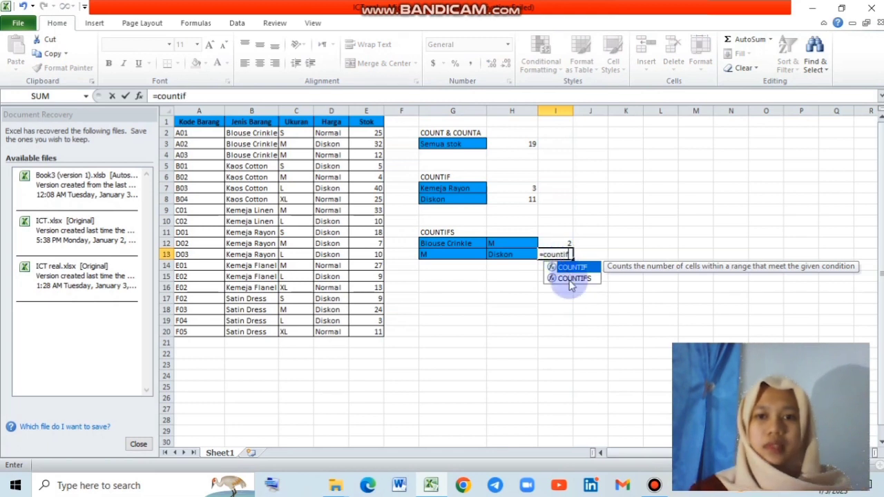
double_click(570, 279)
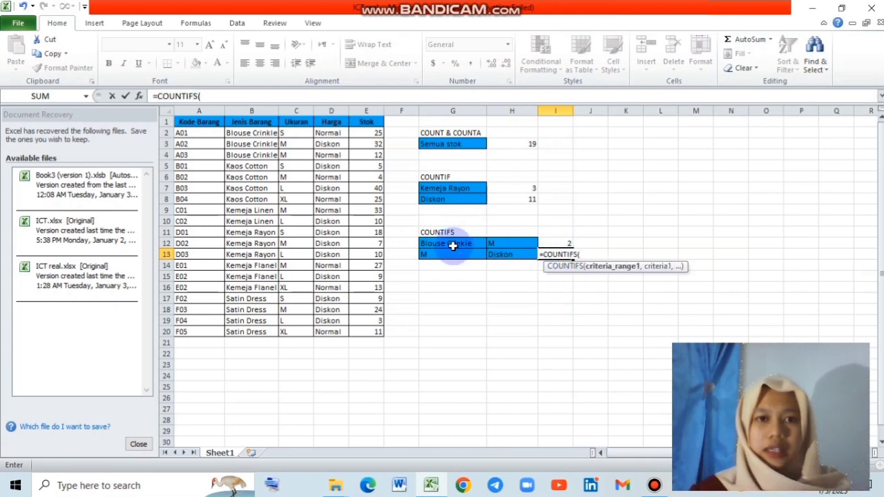
drag(292, 131, 290, 328)
text(,)
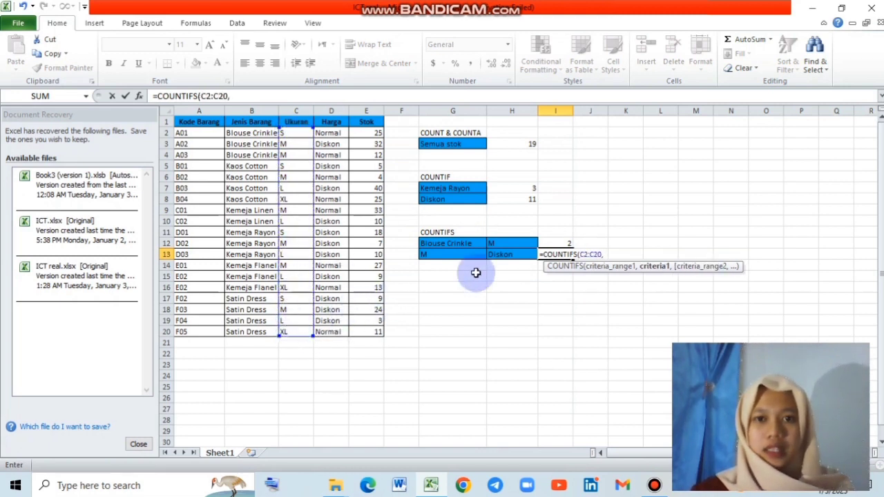
click(449, 253)
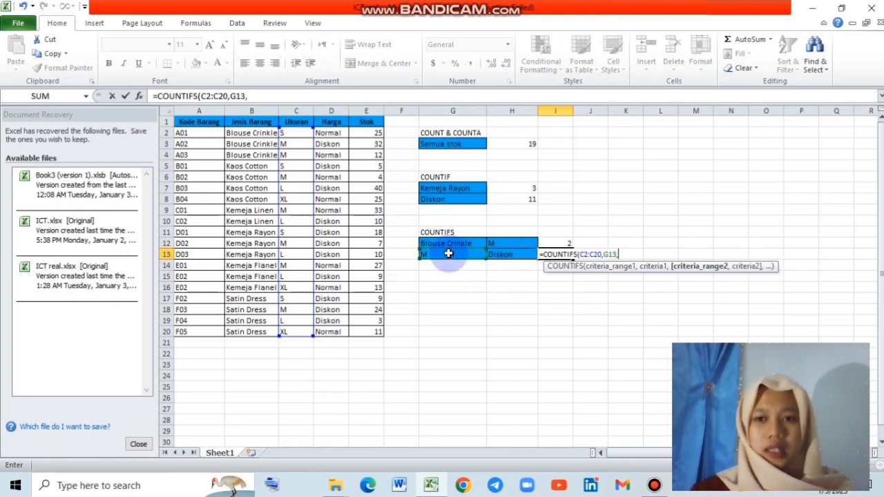
text(,)
Complete the I13 COUNTIFS formula by matching D2:D20 to Diskon in H13, and check the discounted size M rows
drag(328, 134, 338, 329)
text(,)
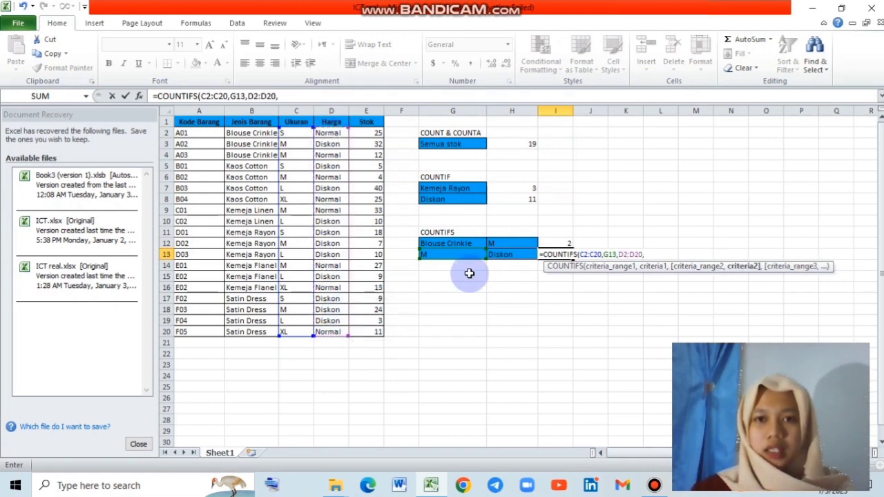
click(505, 264)
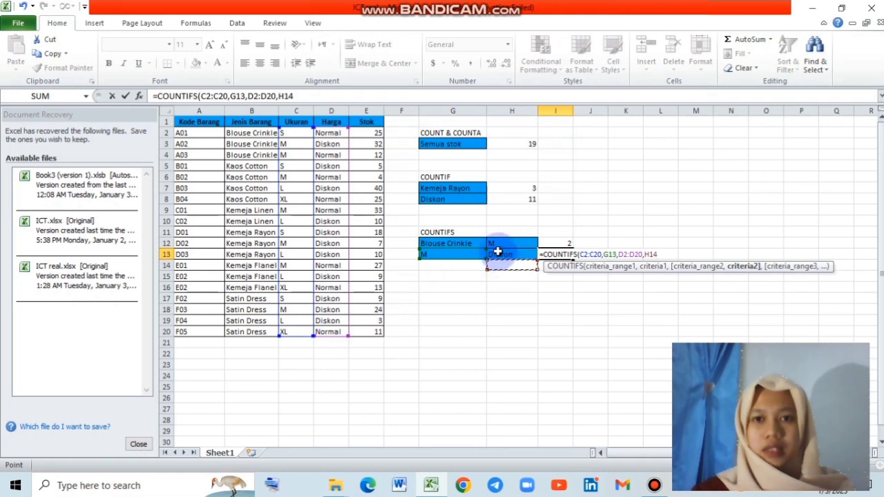
click(499, 255)
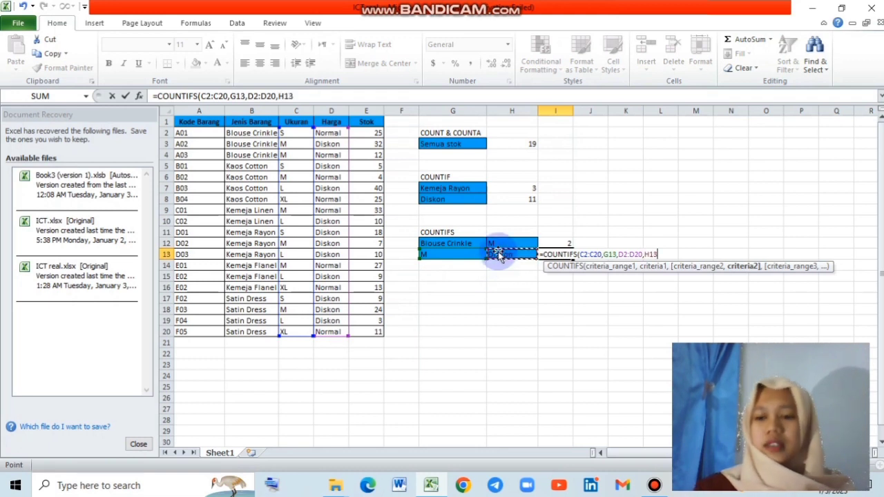
text())
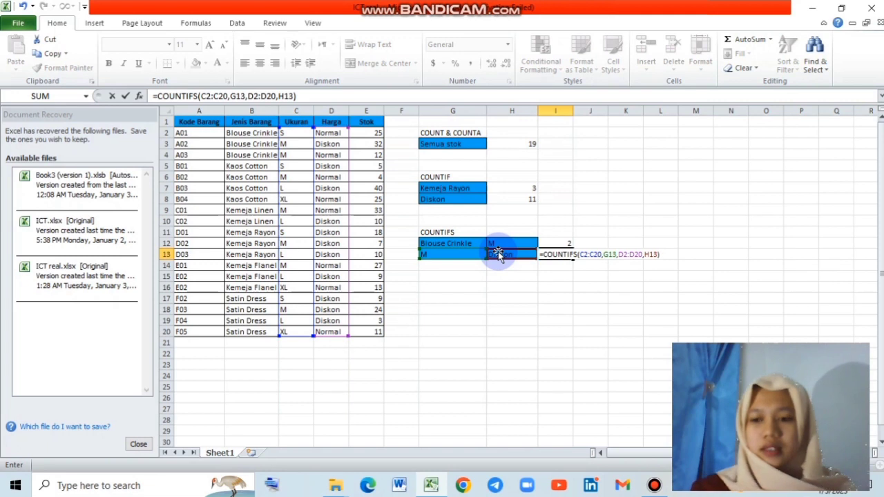
key(Return)
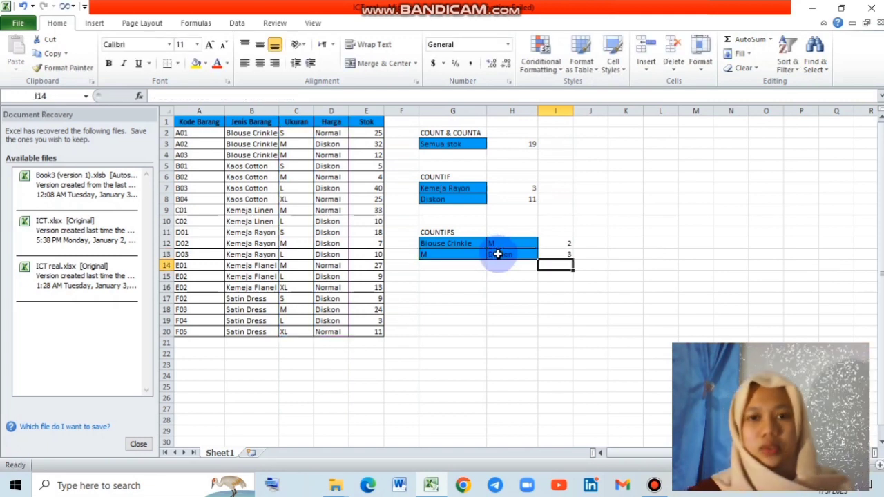
click(300, 144)
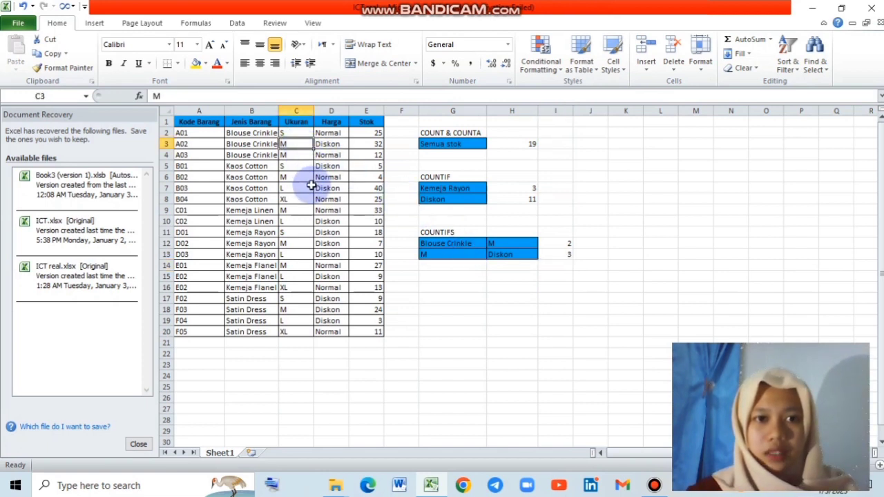
click(309, 243)
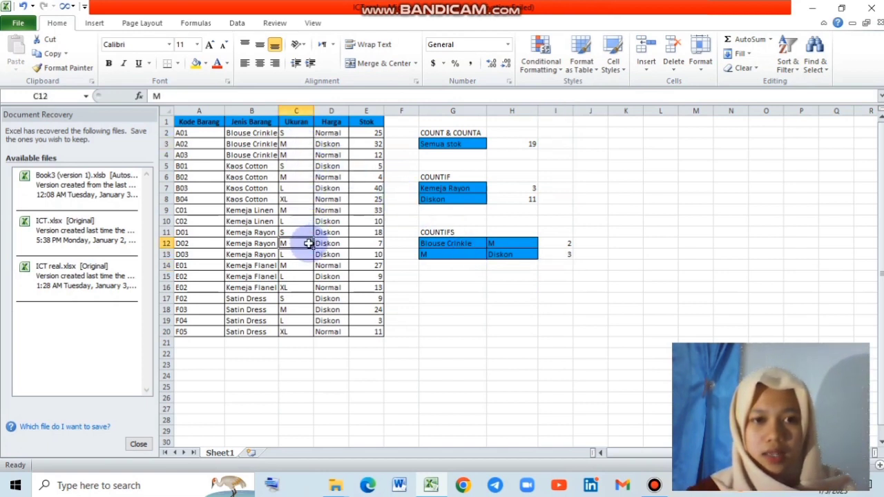
click(308, 311)
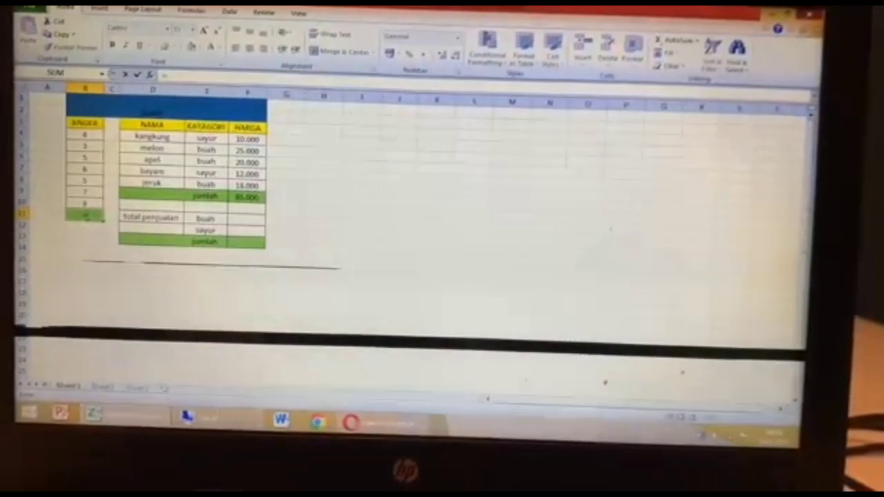
Start a SUMIF formula in B11 under the ANGKA column, with range B4:B10 and criterion ">5"
text(SU)
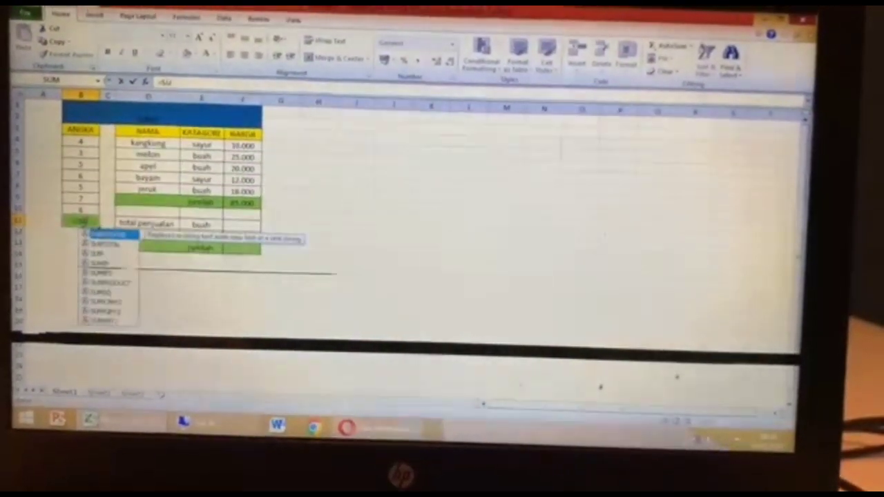
text(MIF()
click(73, 134)
drag(72, 131, 80, 187)
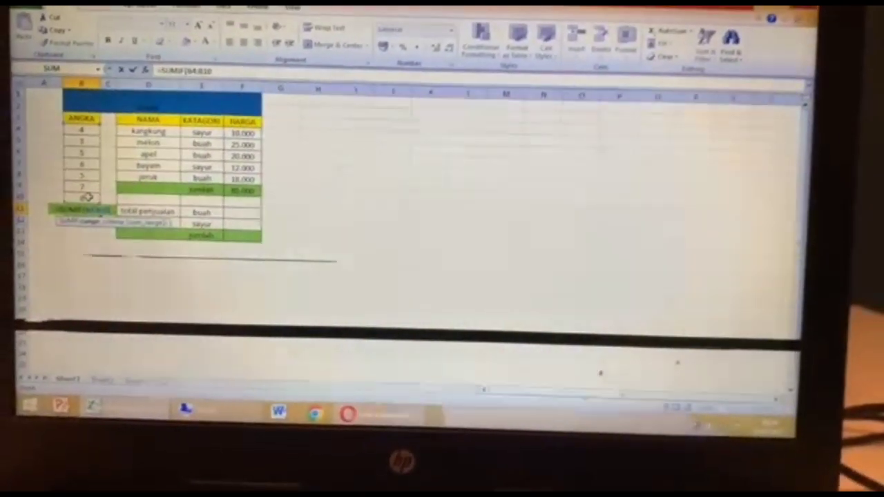
text(,">)
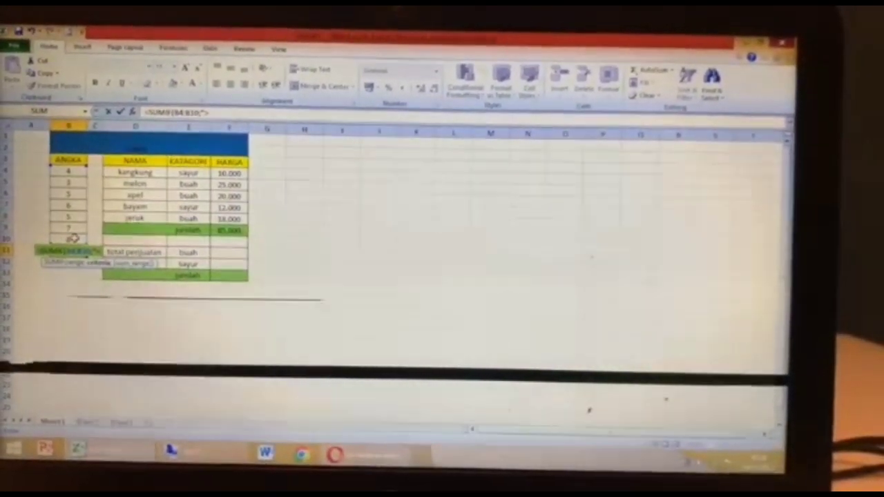
text(5)
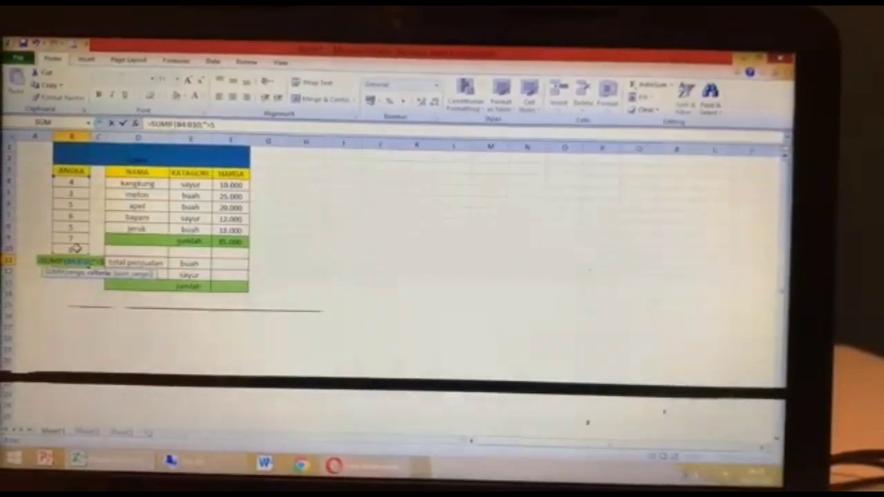
text(")
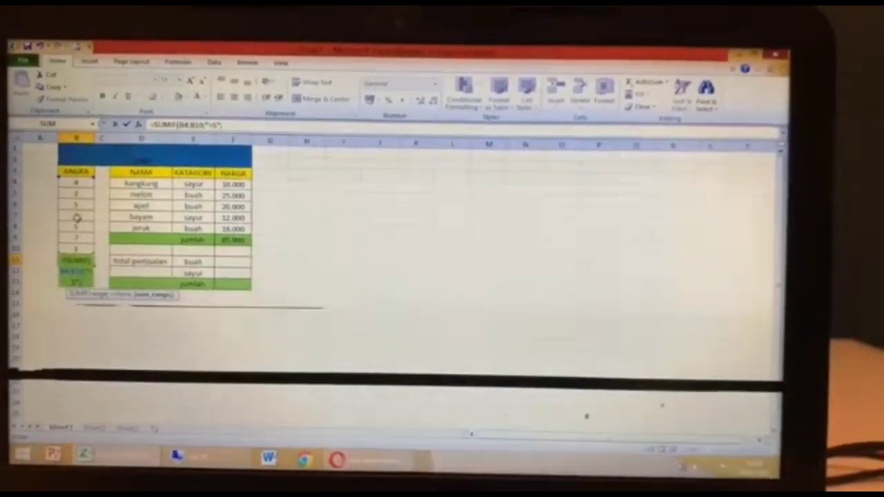
Complete the B11 SUMIF formula with sum range B4:B10, and check the ANGKA values greater than 5
text(,)
click(77, 193)
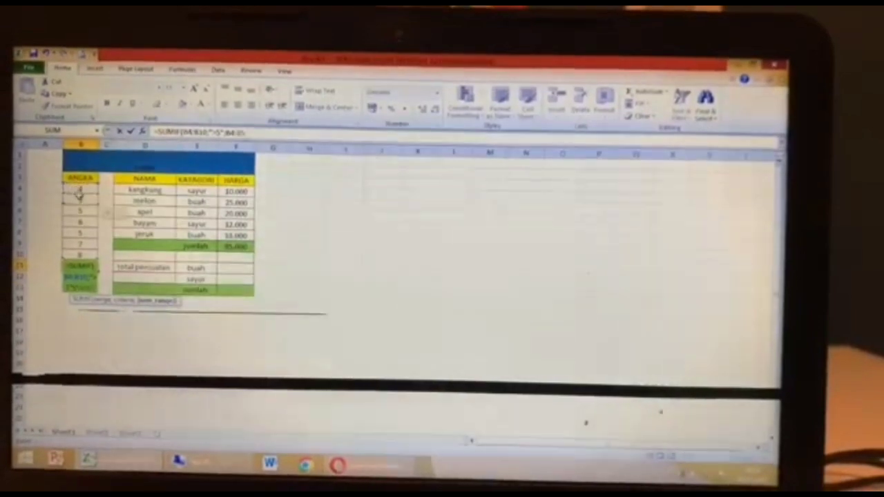
drag(80, 237, 78, 253)
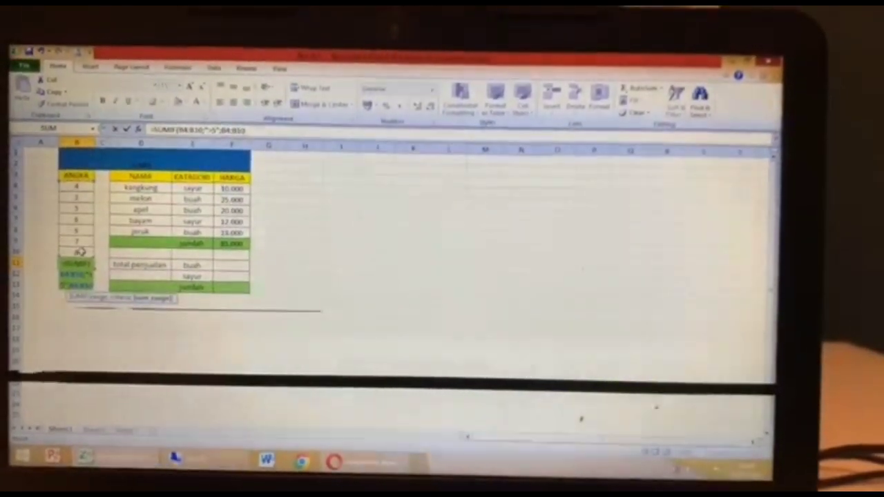
key(Return)
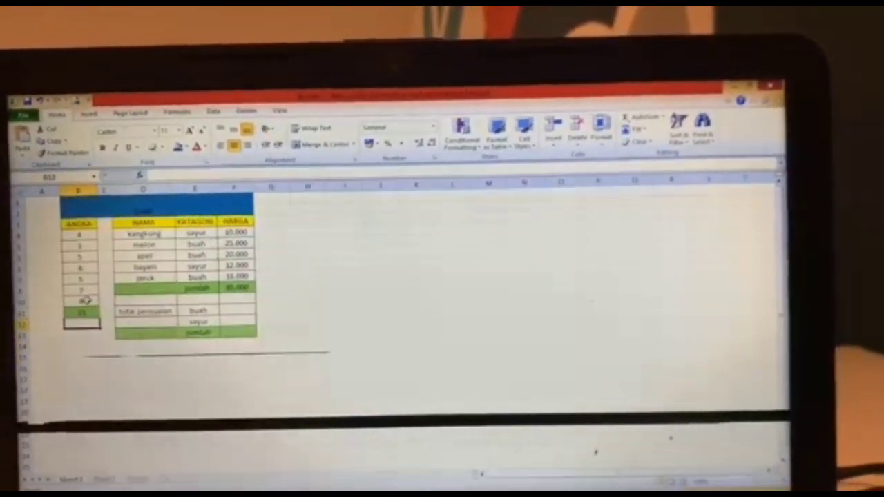
click(75, 257)
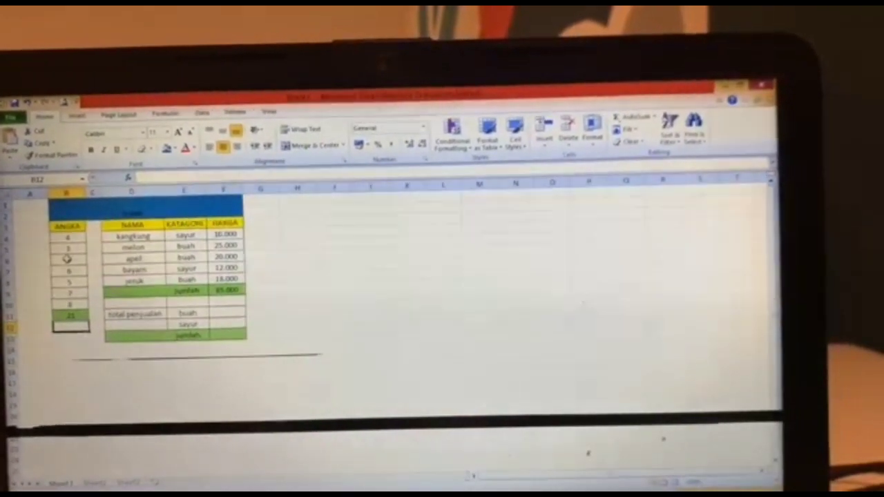
click(72, 295)
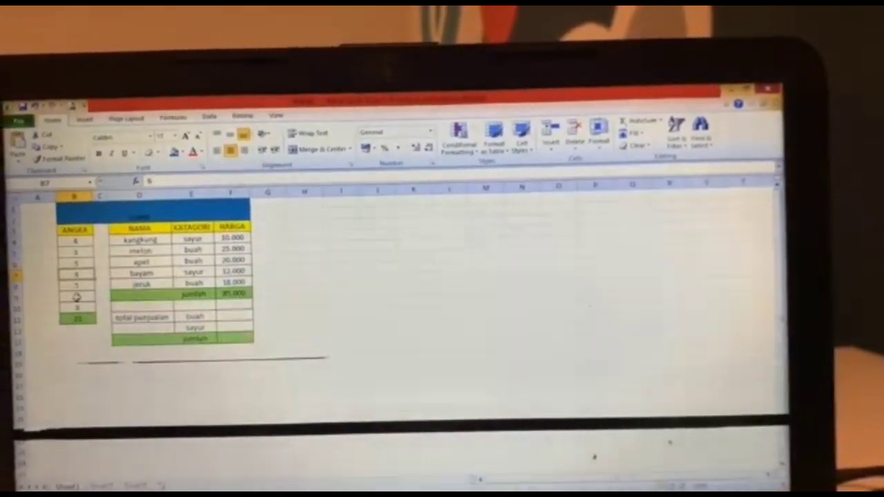
click(77, 307)
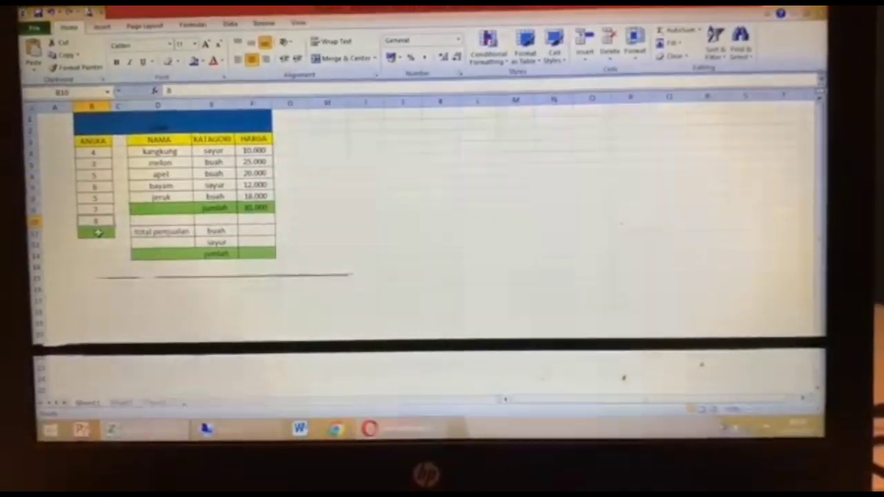
Change the criterion of the B11 SUMIF formula to "5" and check the matching ANGKA cells
double_click(90, 230)
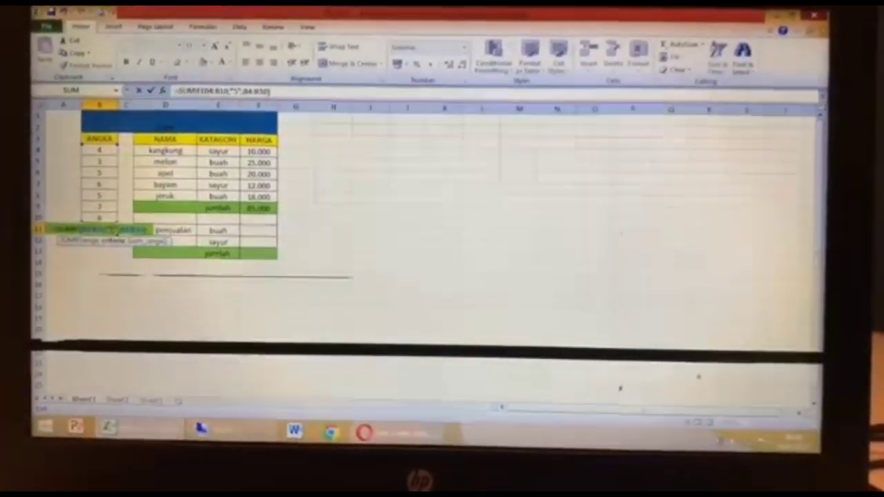
key(Return)
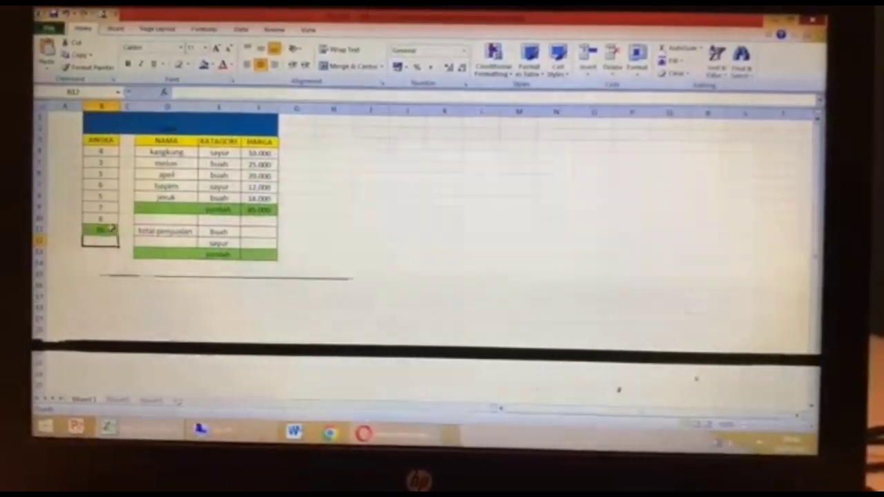
click(102, 176)
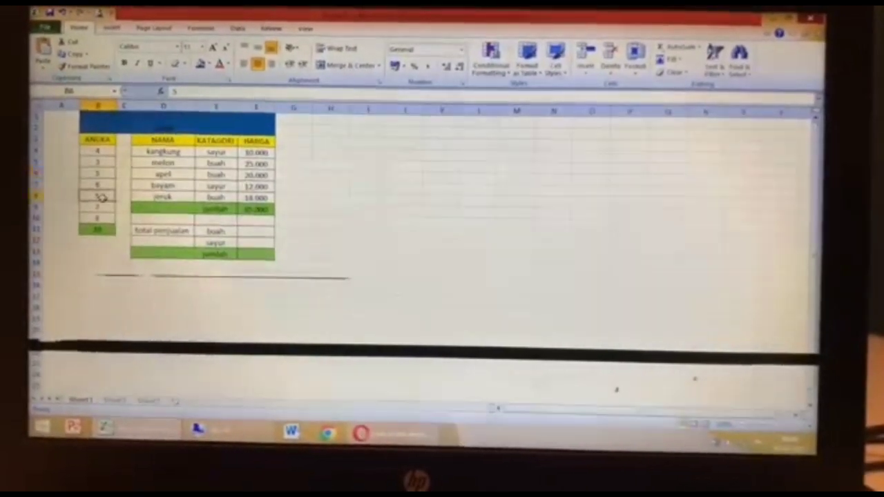
click(101, 231)
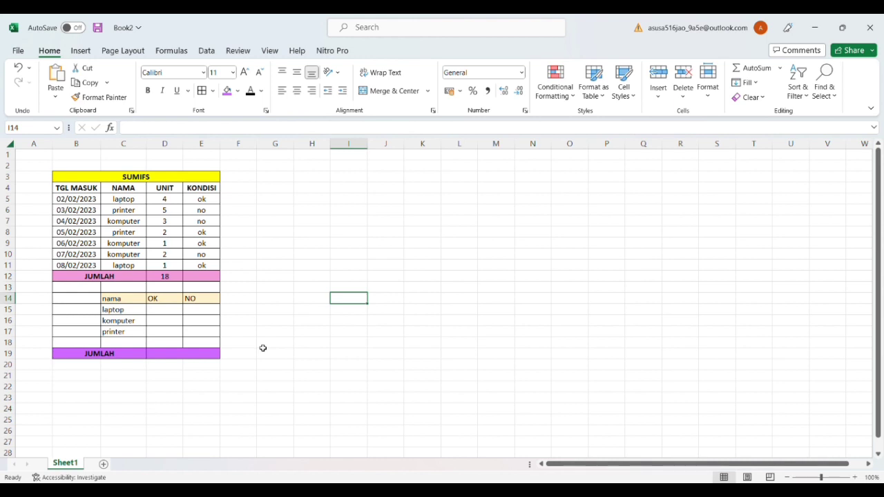
Start a SUMIFS formula in D15 that sums UNIT D5:D11 where KONDISI E5:E11 meets "=ok"
click(159, 314)
text(=)
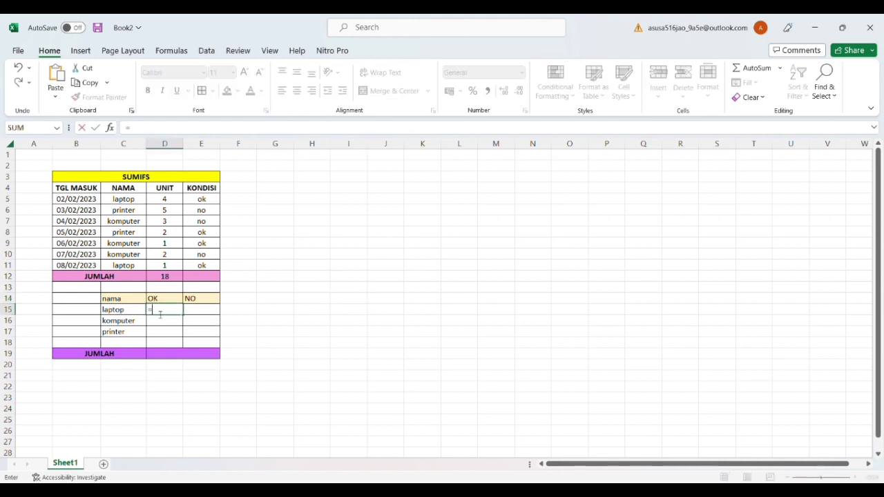
text(sumifs()
drag(179, 201, 173, 268)
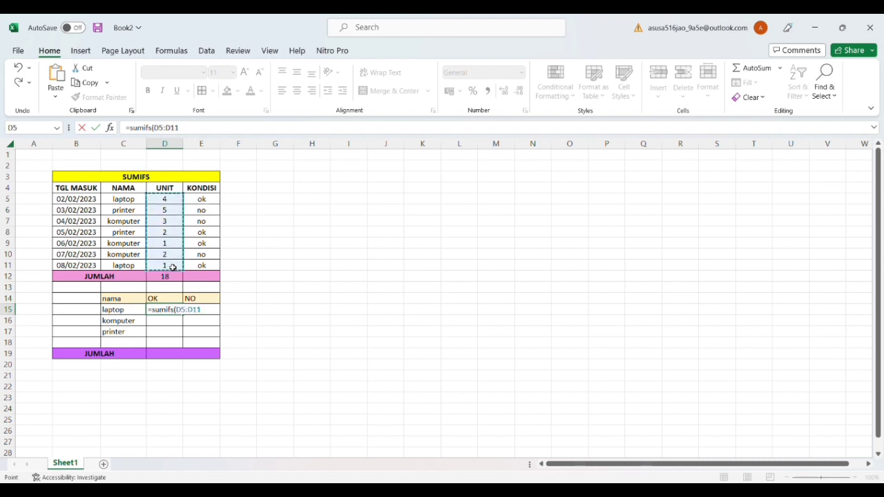
text(;)
drag(218, 199, 214, 266)
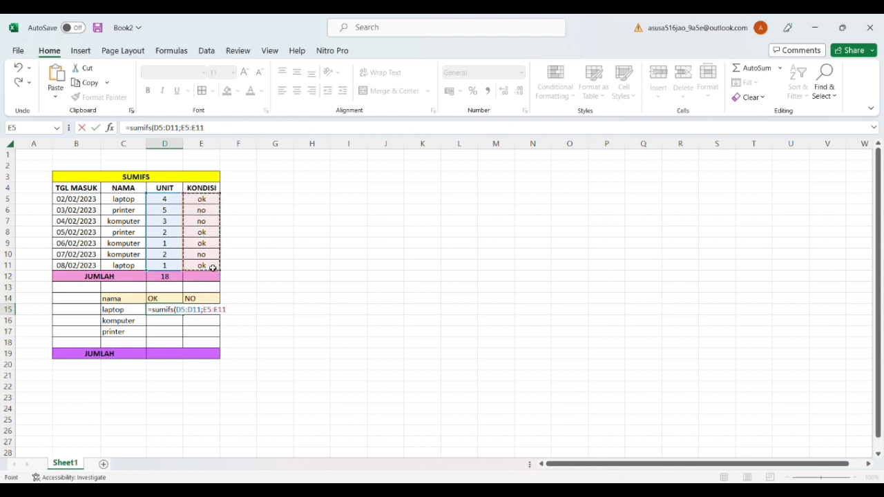
text(;"=ok)
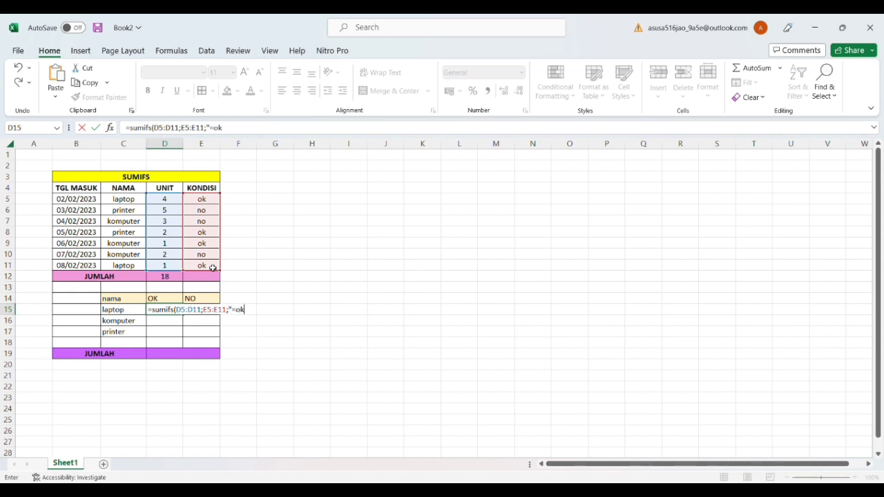
text(")
Complete the D15 SUMIFS formula with the second criteria range C5:C11 and the criterion "=laptop"
text(;)
click(122, 199)
drag(123, 210, 125, 265)
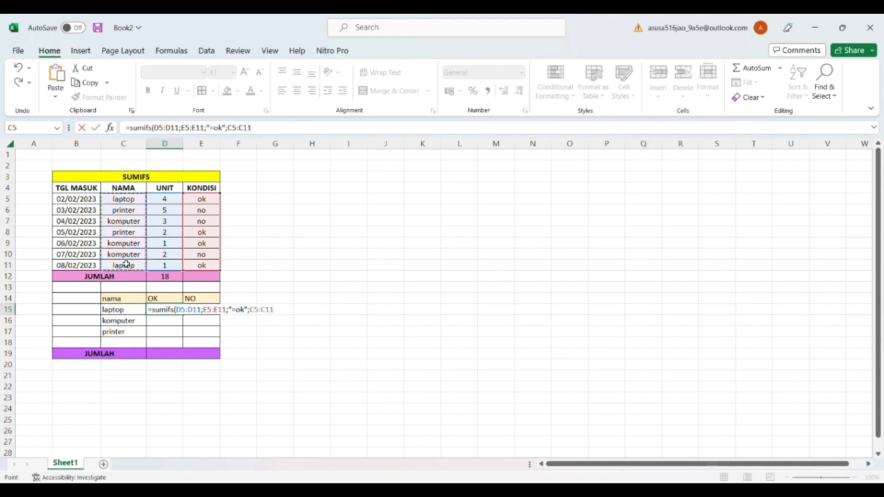
text(;)
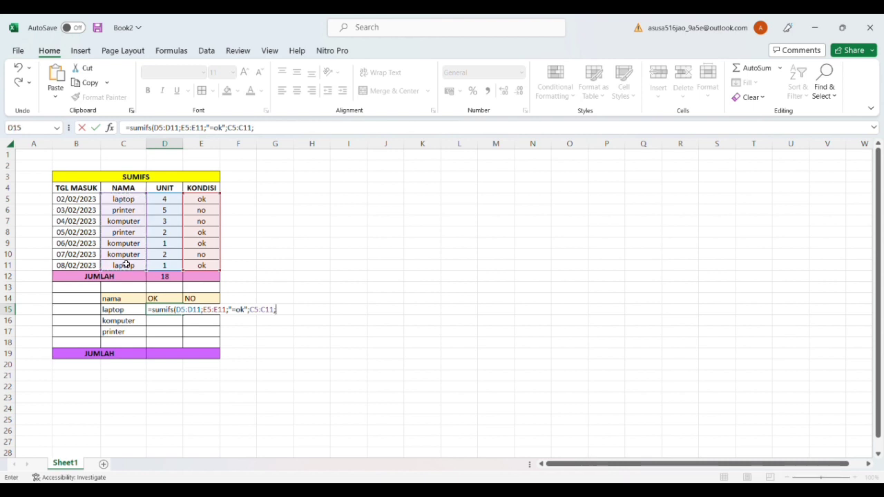
text("=lapto)
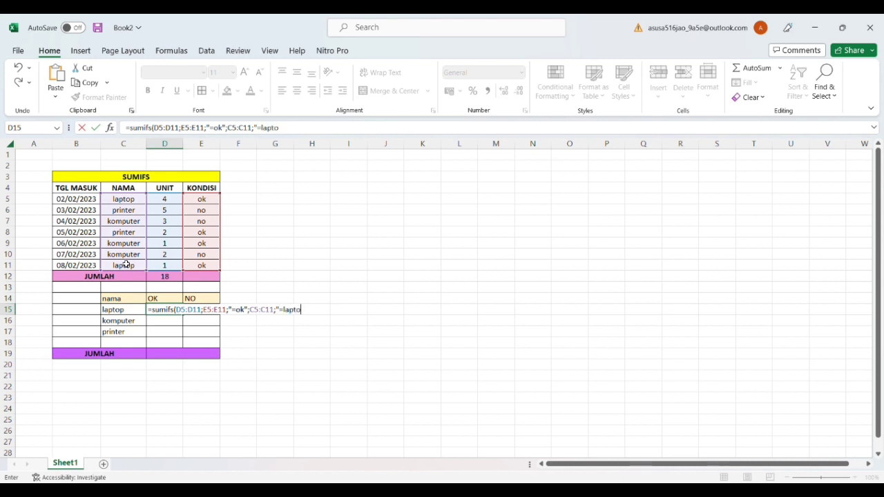
text(p")
key(Return)
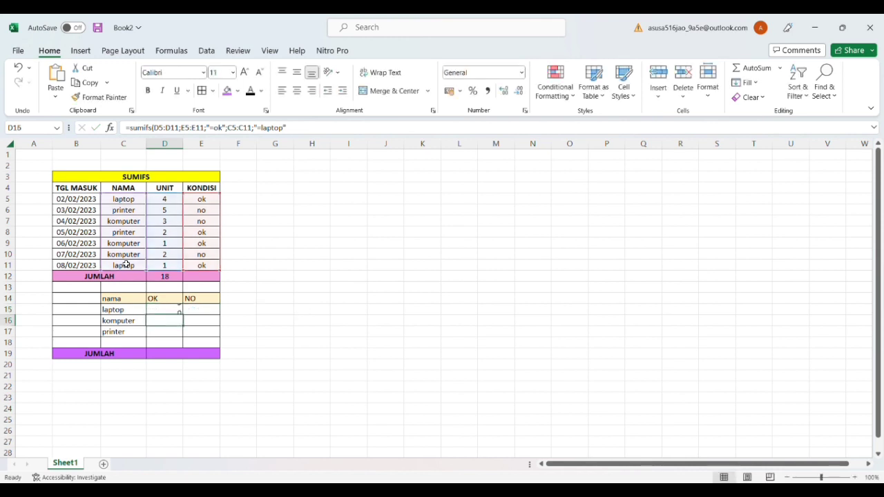
click(164, 312)
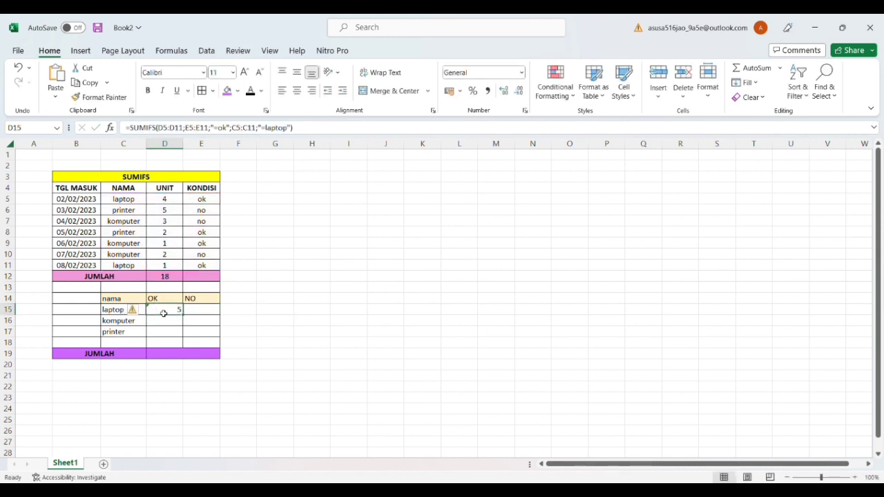
Change the KONDISI value of the 08/02/2023 laptop row in E11 to "no"
click(218, 268)
text(no)
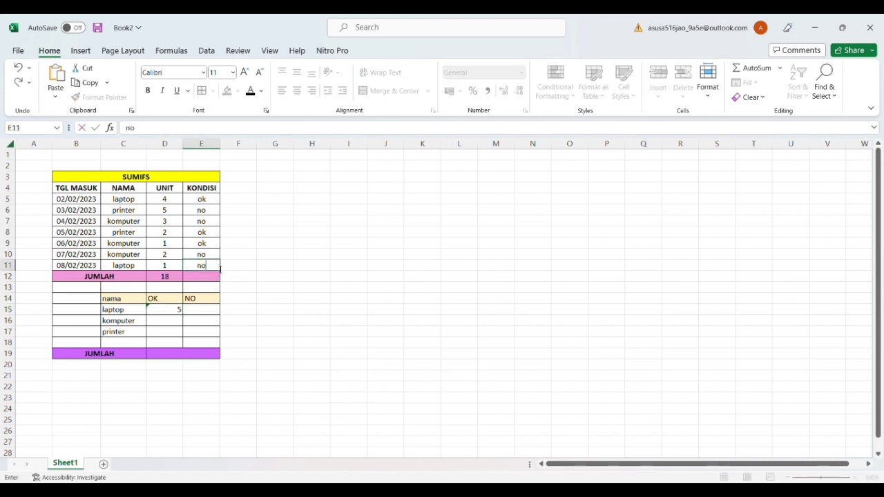
key(Return)
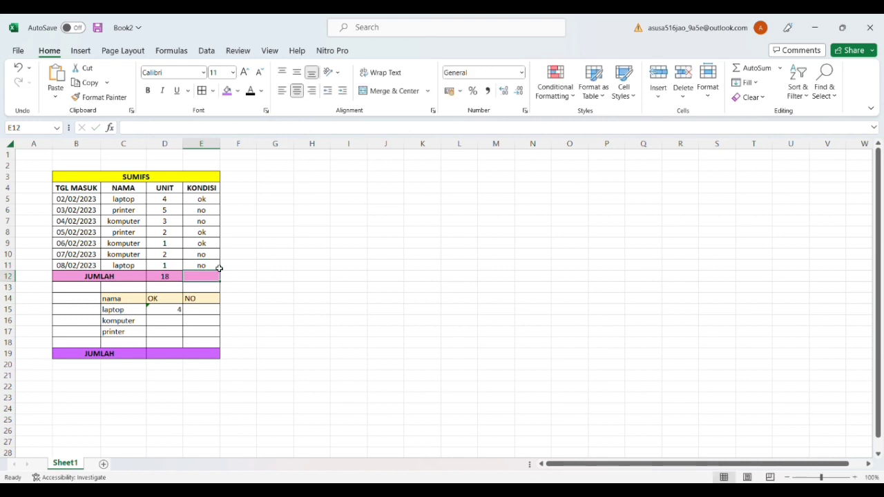
Copy the full text of the SUMIFS formula in D15 for reuse in other cells
click(174, 311)
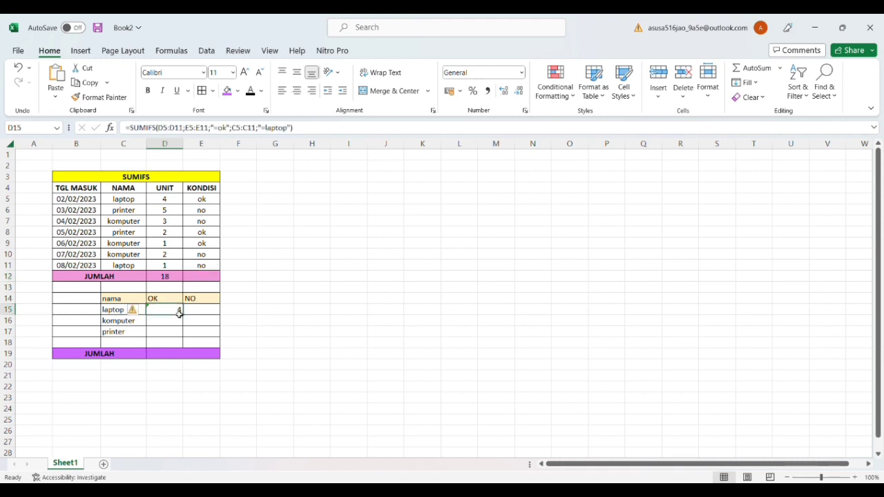
drag(299, 129, 129, 127)
key(ctrl+c)
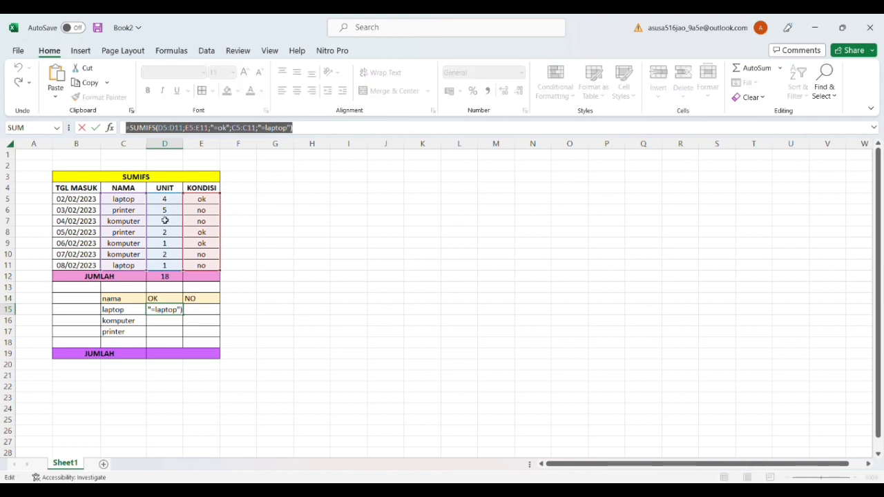
text(=)
click(176, 322)
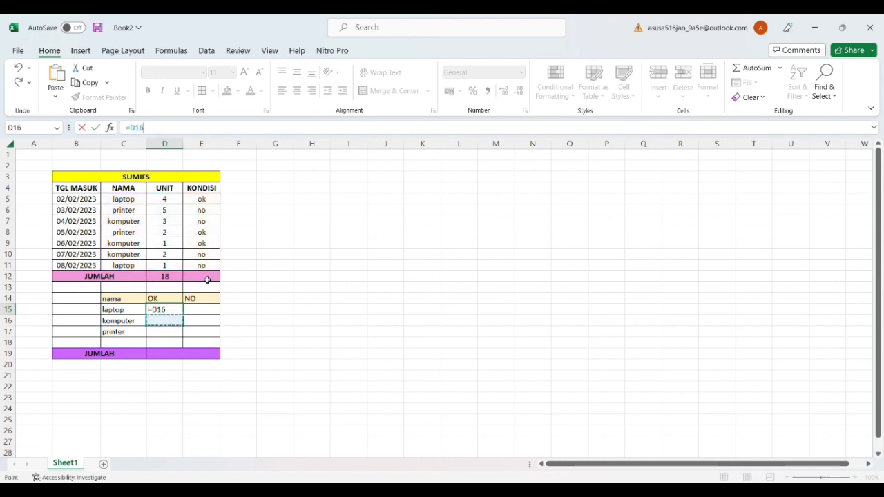
click(18, 68)
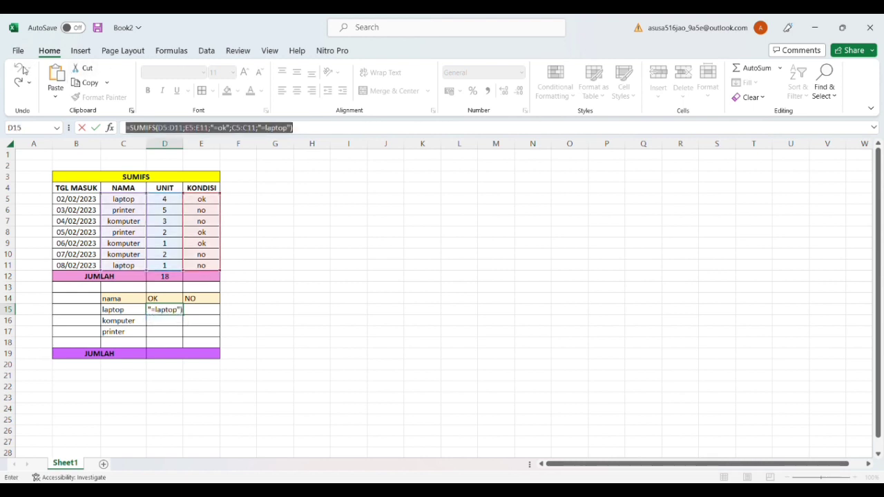
click(166, 310)
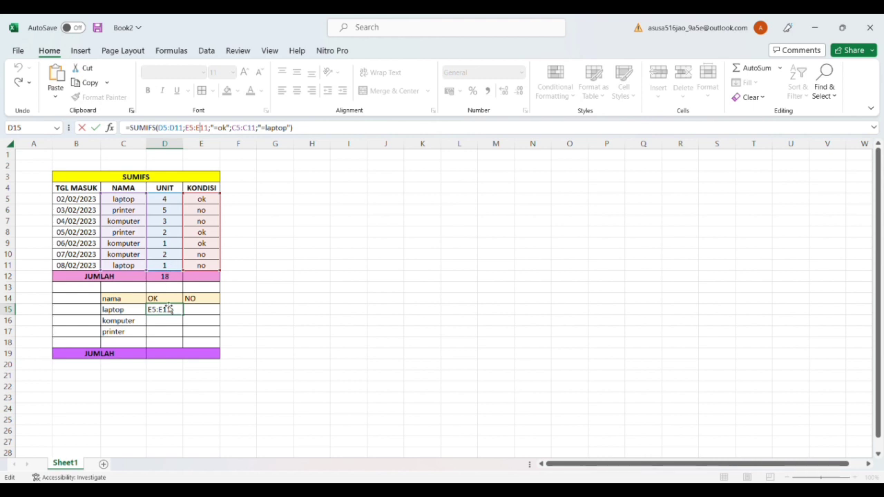
key(Escape)
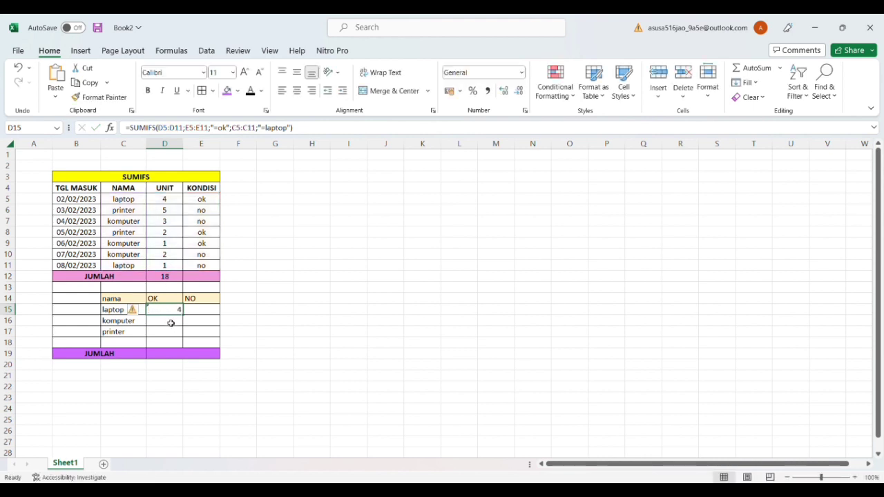
Paste the copied SUMIFS formula into D16 and change its name criterion to "=komputer"
click(168, 322)
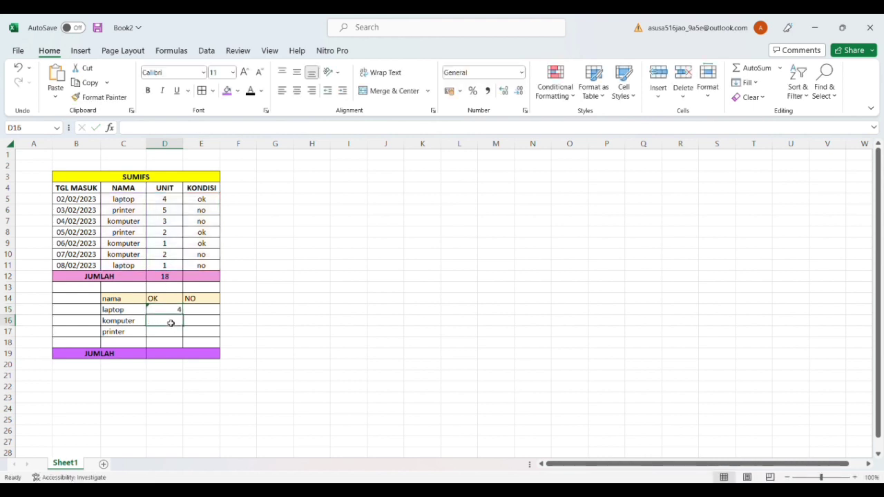
click(304, 128)
key(ctrl+v)
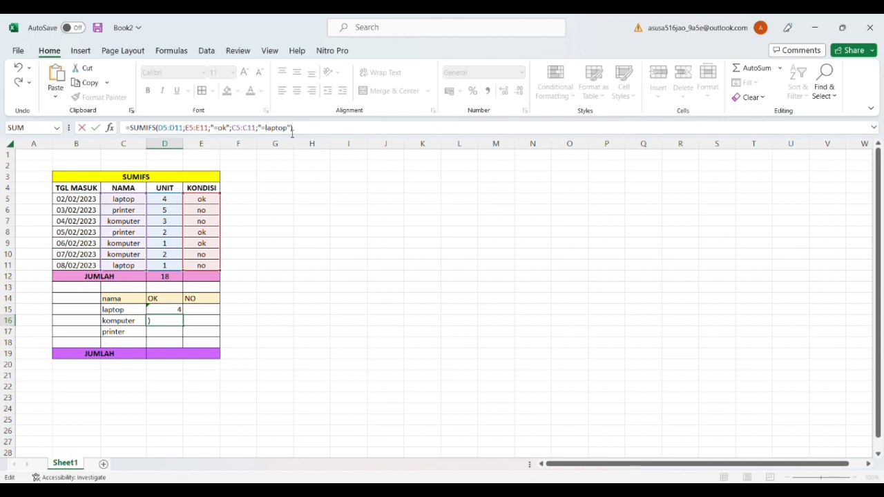
click(291, 129)
key(BackSpace)
key(BackSpace)
key(BackSpace)
key(BackSpace)
key(BackSpace)
key(BackSpace)
text(komputer)
key(Return)
Paste the copied SUMIFS formula into D17 and change its name criterion to "=printer"
click(297, 132)
key(ctrl+v)
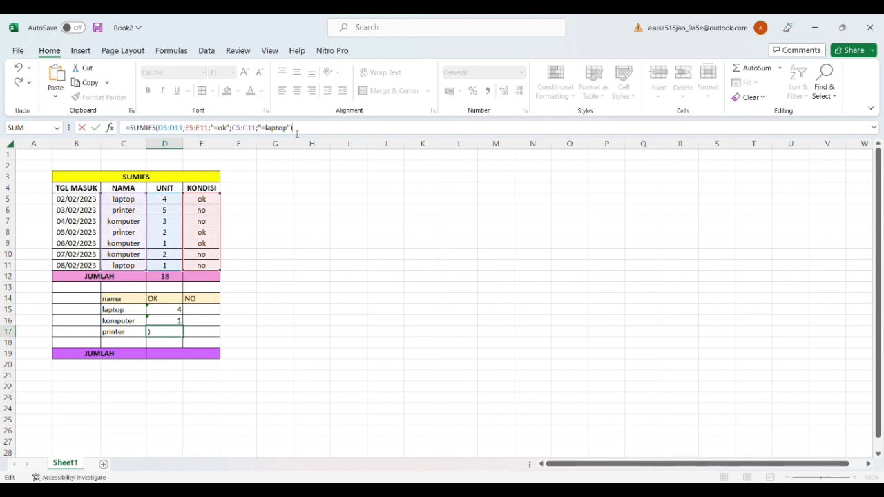
click(290, 131)
key(BackSpace)
key(BackSpace)
key(BackSpace)
key(BackSpace)
key(BackSpace)
key(BackSpace)
text(pri)
text(ter)
key(Return)
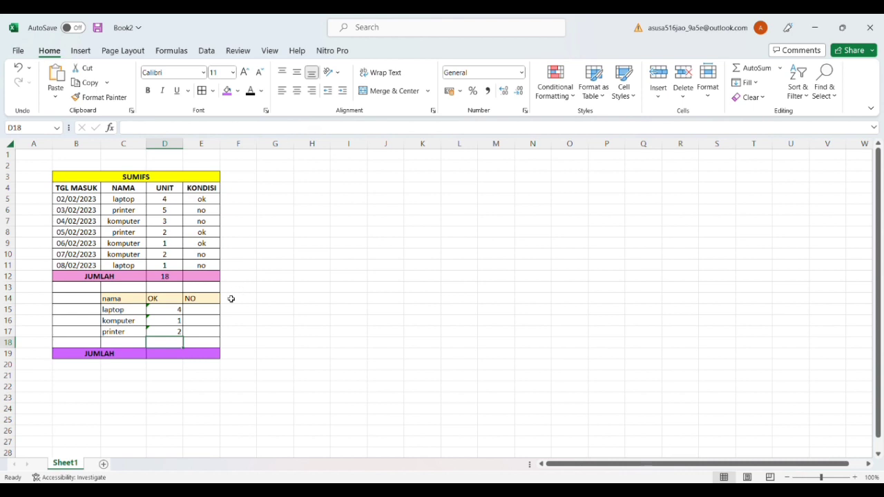
Paste the copied laptop SUMIFS formula into E15 and change its KONDISI criterion to "=no"
click(209, 312)
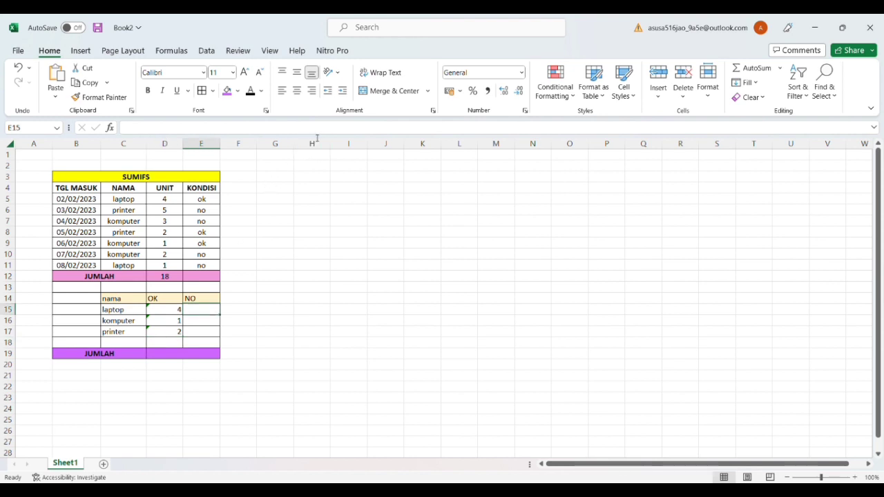
text(=SUMIFS(D5:D11;E5:E11;"=ok";C5:C11;"=laptop"))
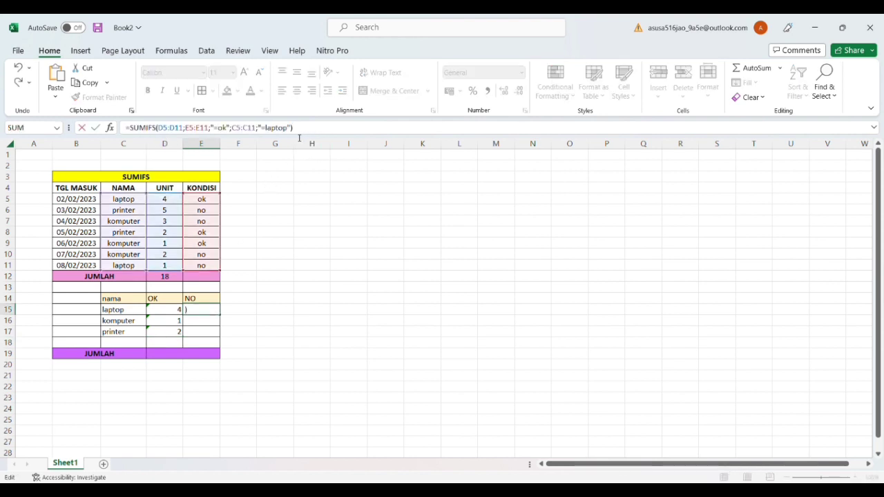
click(229, 131)
key(BackSpace)
key(Delete)
text(n)
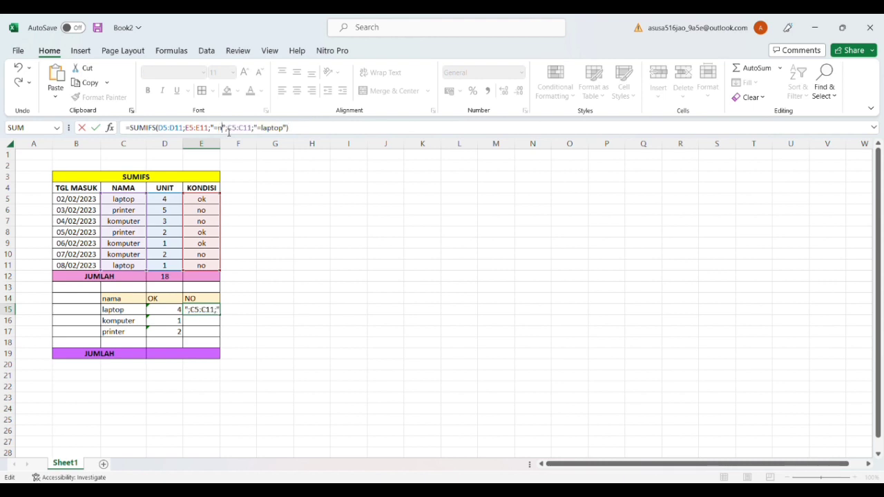
text(o)
key(Return)
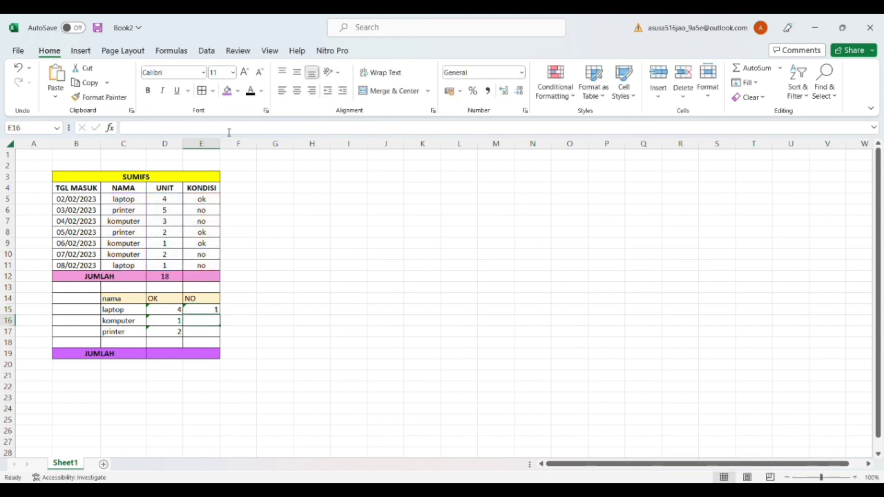
Paste the copied SUMIFS formula into E16 and set its criteria to "=komputer" and "=no"
click(269, 133)
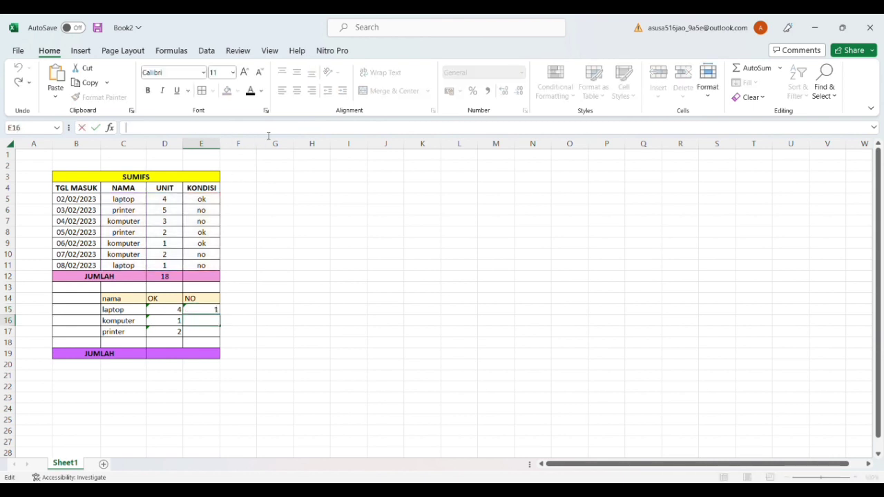
key(ctrl+v)
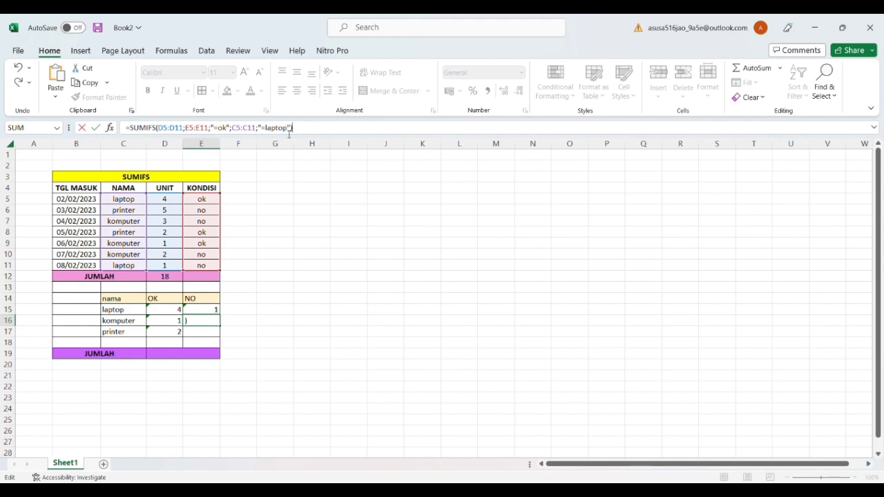
click(290, 134)
key(BackSpace)
key(BackSpace)
key(BackSpace)
key(BackSpace)
key(BackSpace)
key(BackSpace)
text(komputer)
click(230, 130)
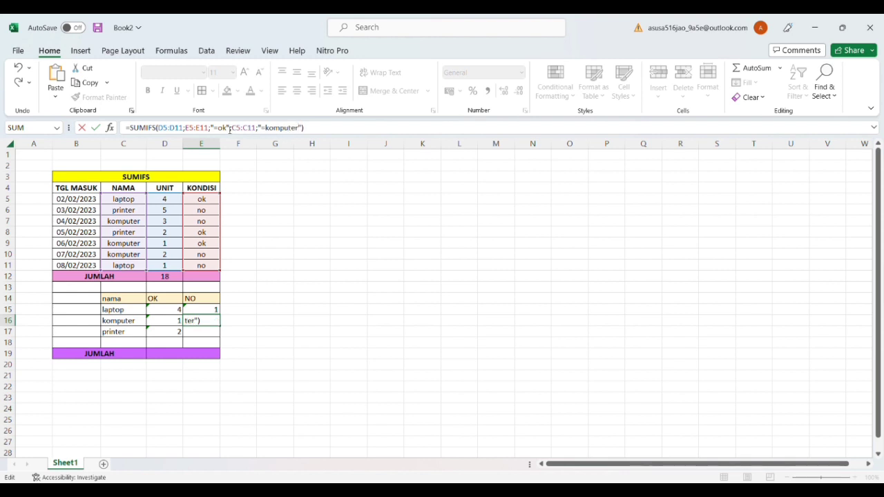
key(BackSpace)
key(BackSpace)
text(no)
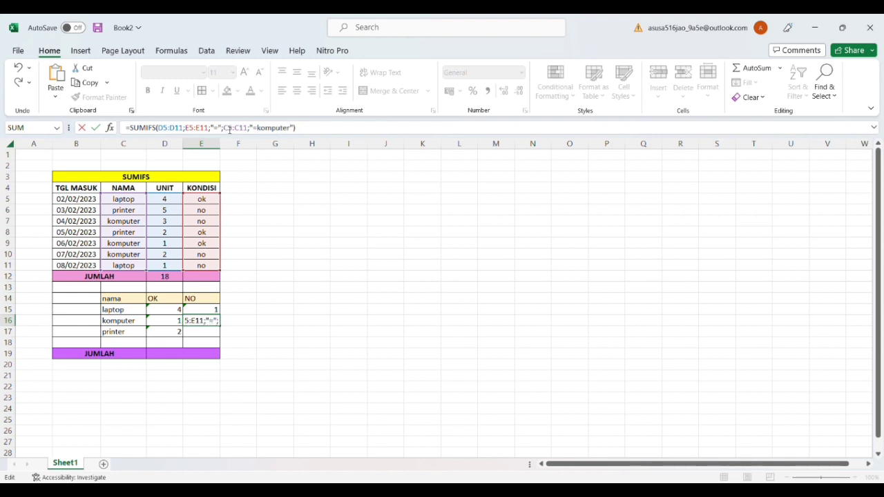
key(Return)
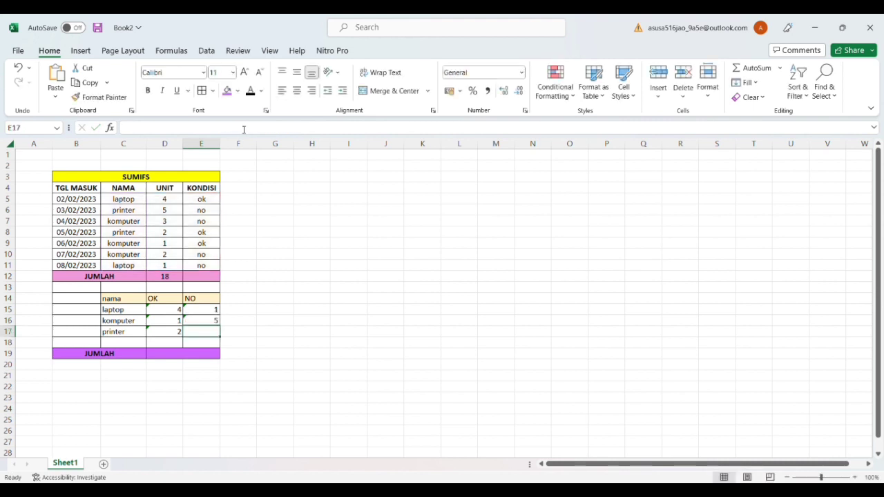
Paste the copied SUMIFS formula into E17 and set its criteria to "=printer" and "=no"
key(ctrl+v)
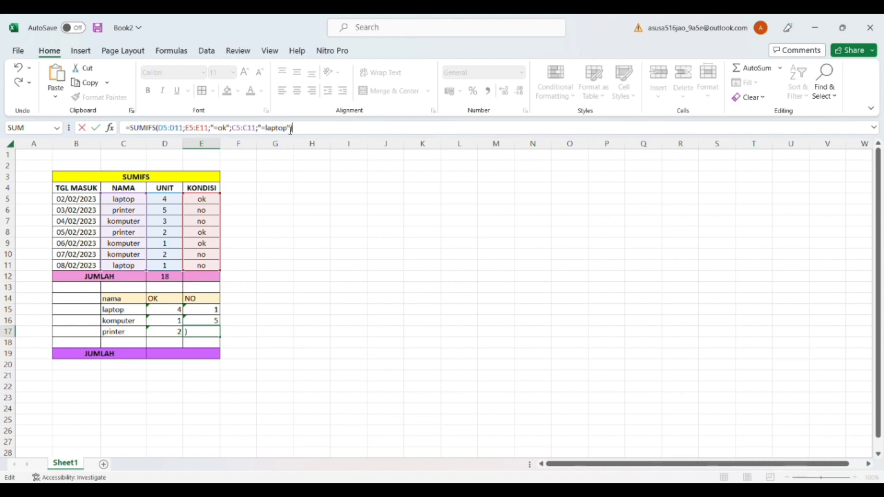
key(BackSpace)
key(BackSpace)
key(BackSpace)
key(BackSpace)
key(BackSpace)
key(BackSpace)
text(printer)
click(227, 129)
key(BackSpace)
key(BackSpace)
text(no)
key(Return)
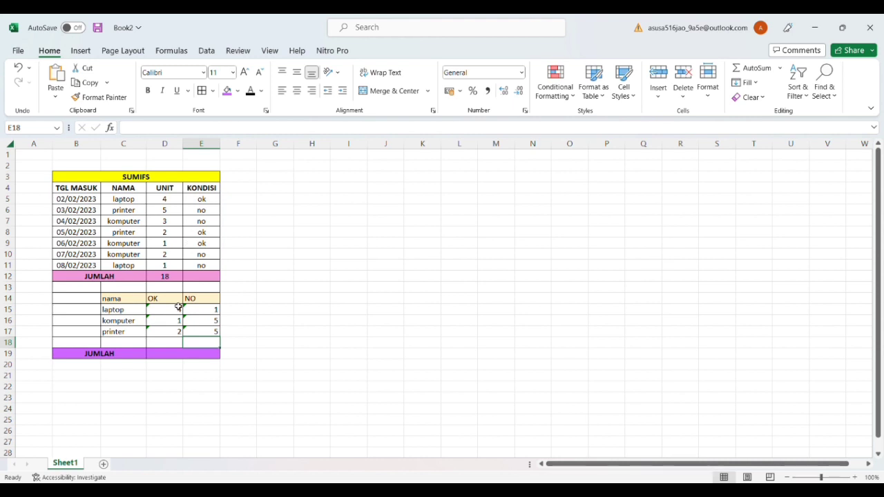
Total the OK column in D18 with a SUM formula over D15:D17
click(166, 345)
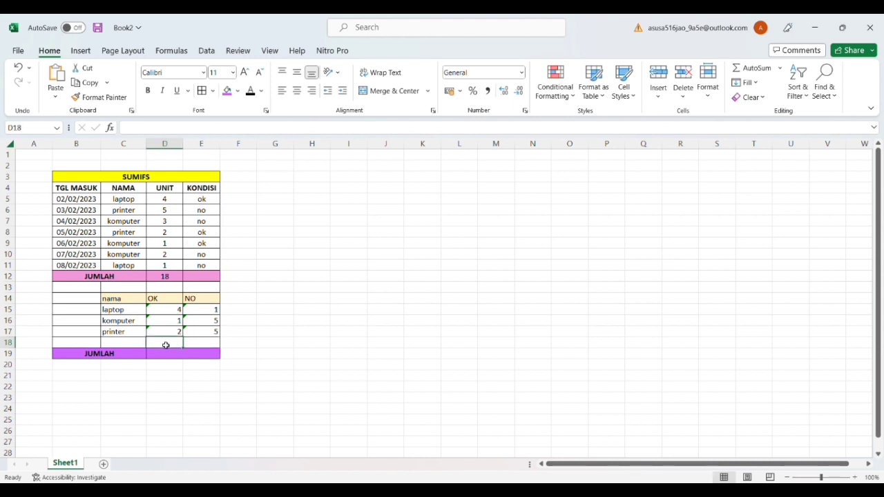
text(=su)
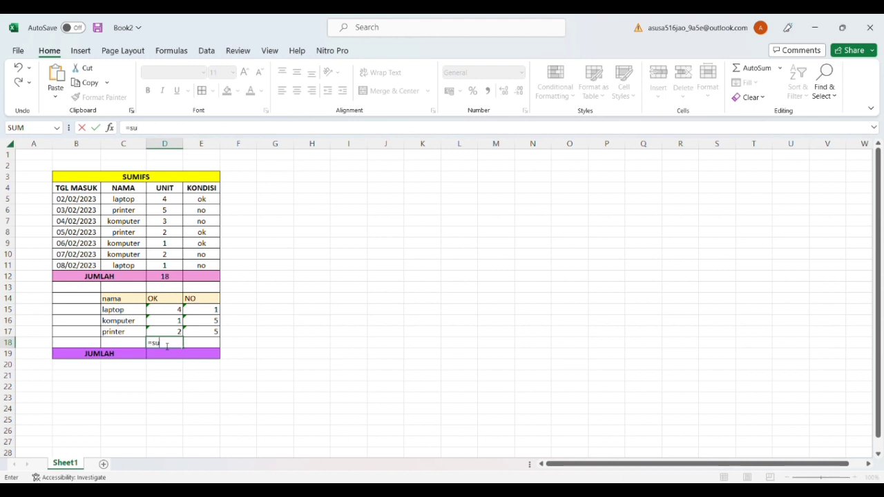
text(m()
drag(173, 312, 175, 330)
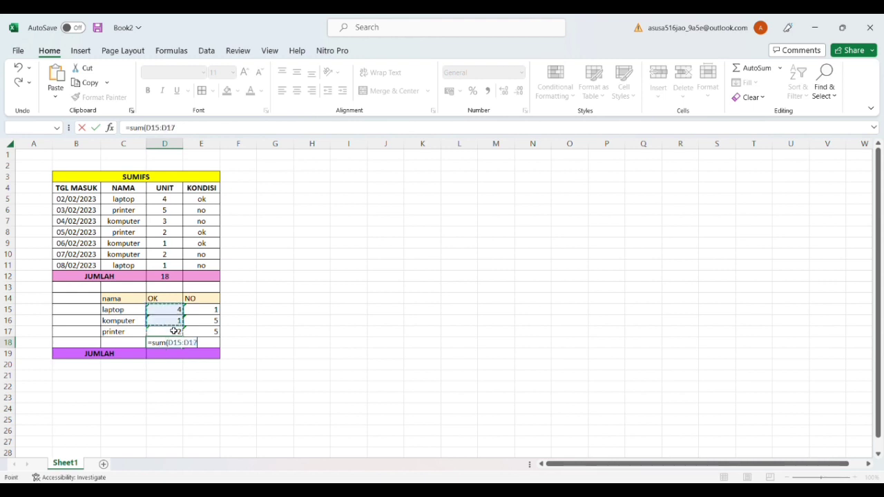
key(Return)
Total the NO column in E18 with a SUM formula over E15:E17
click(201, 346)
text(=)
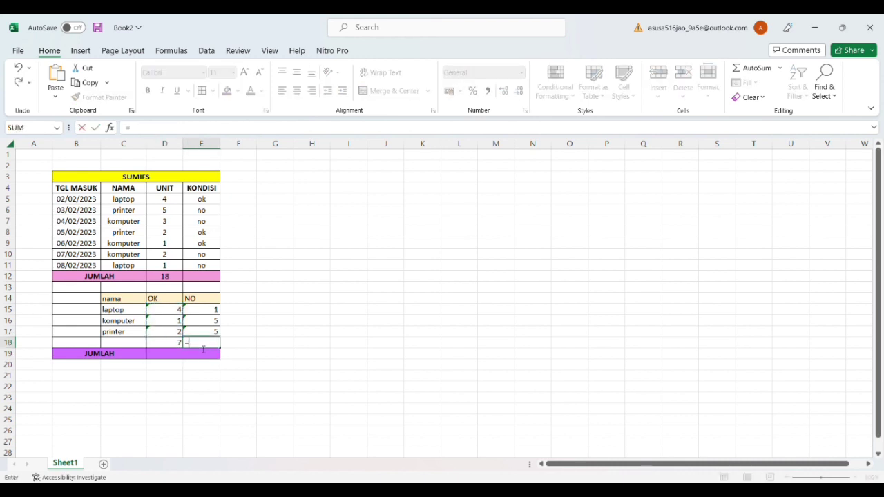
text(sum)
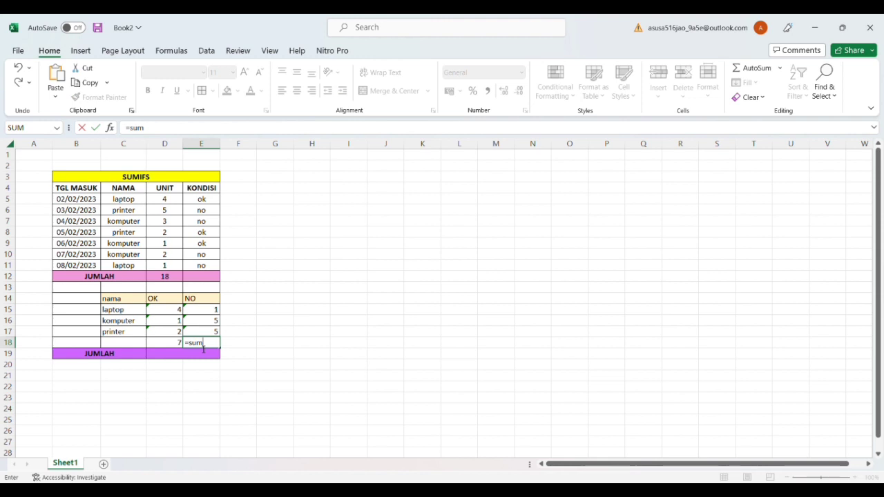
text(()
drag(210, 310, 205, 336)
key(Return)
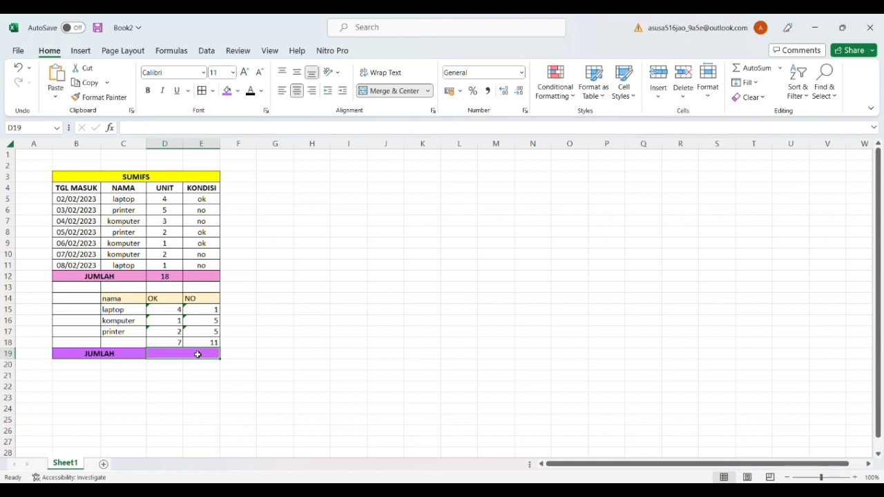
Enter the formula =D18+E18 in the JUMLAH cell D19 to add the OK and NO totals
text(+)
key(BackSpace)
text(=)
key(BackSpace)
text(=)
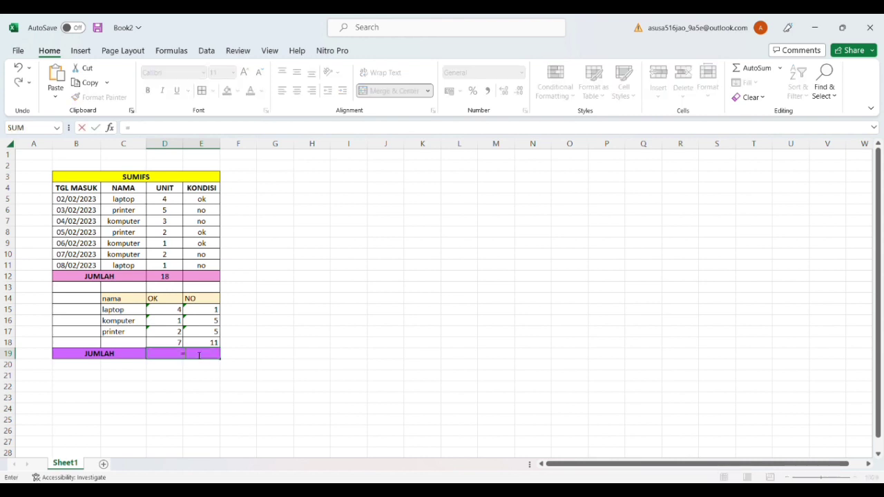
click(174, 345)
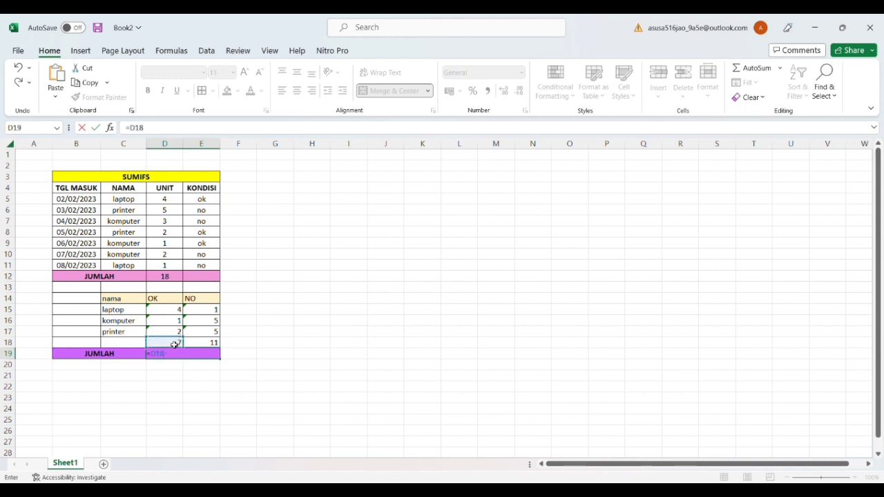
click(215, 344)
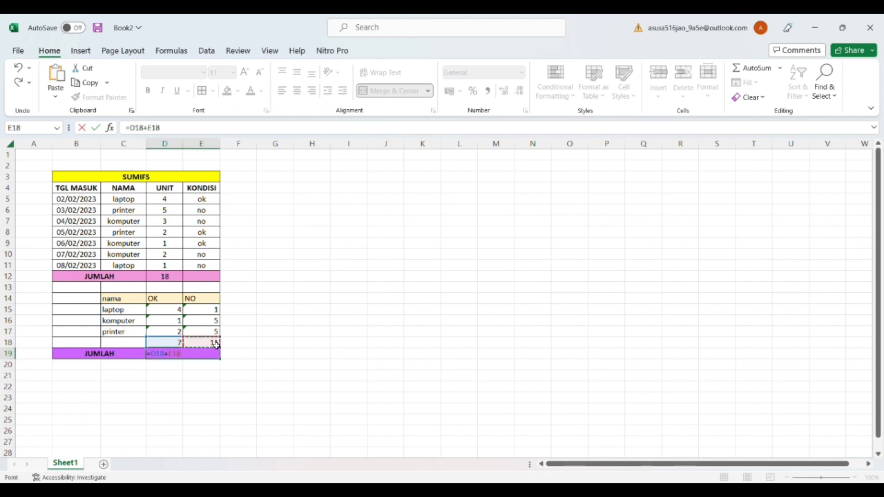
key(Return)
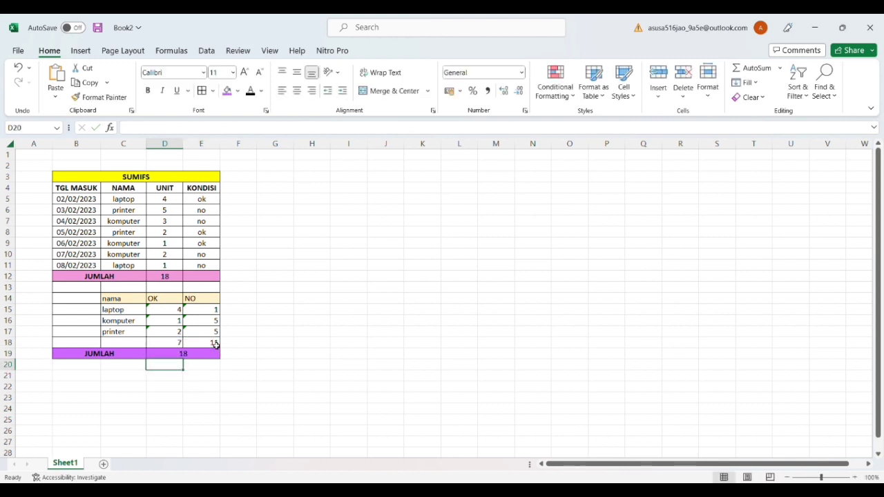